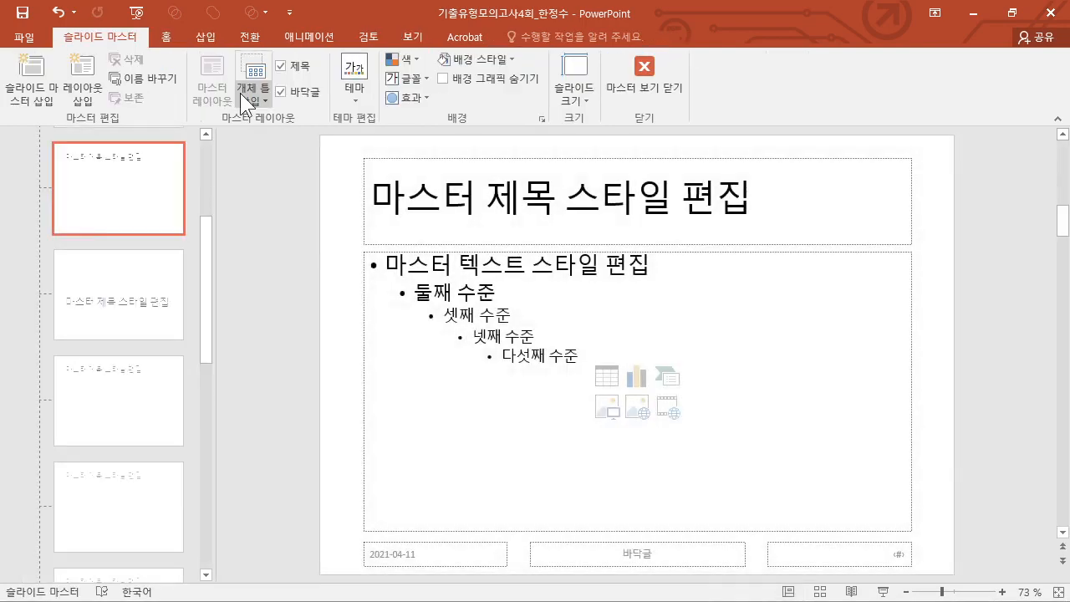
# - Select the title and content layout, the second layout beneath the slide master
pyautogui.scroll(2, 203, 167)
pyautogui.click(167, 203)
pyautogui.click(143, 324)
pyautogui.click(131, 415)
pyautogui.click(152, 193)
pyautogui.click(143, 325)
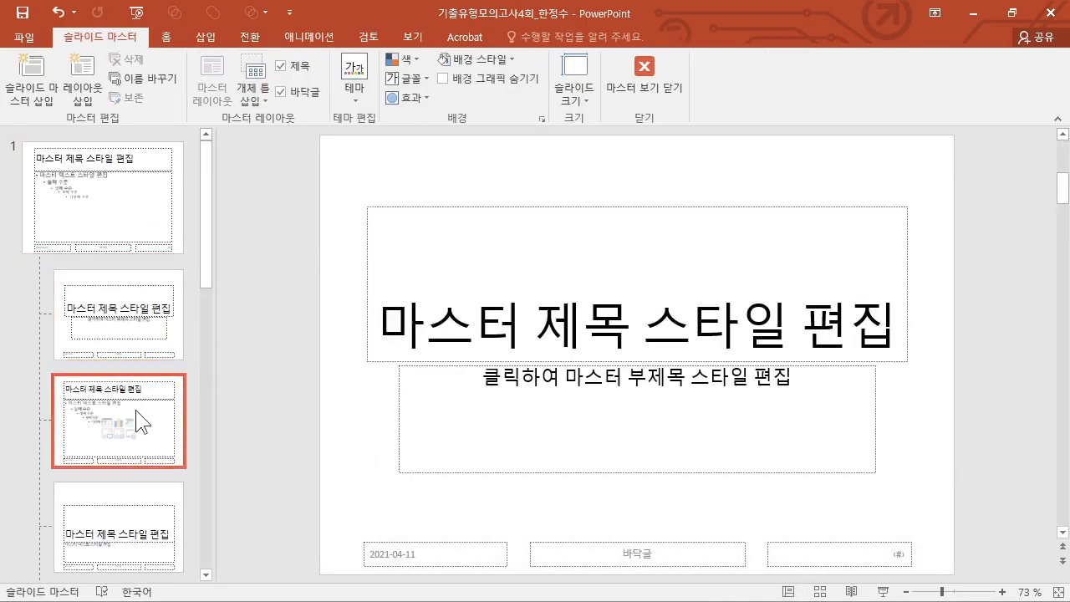
pyautogui.click(131, 414)
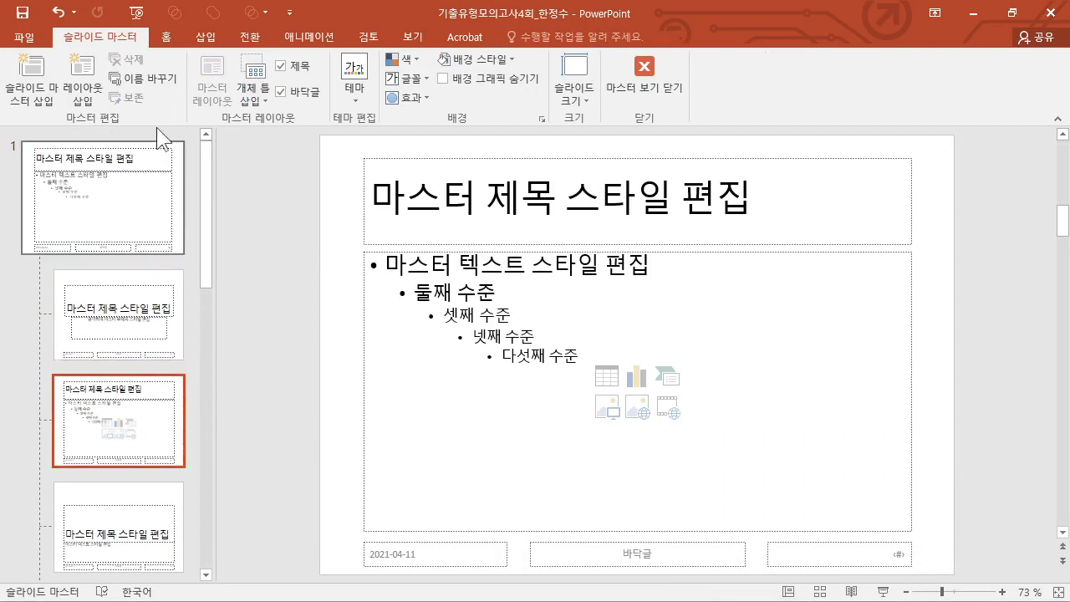
# - Draw a thin rectangle spanning the full slide width across the title area, about 27.52 cm wide and 0.47 cm high
pyautogui.click(204, 38)
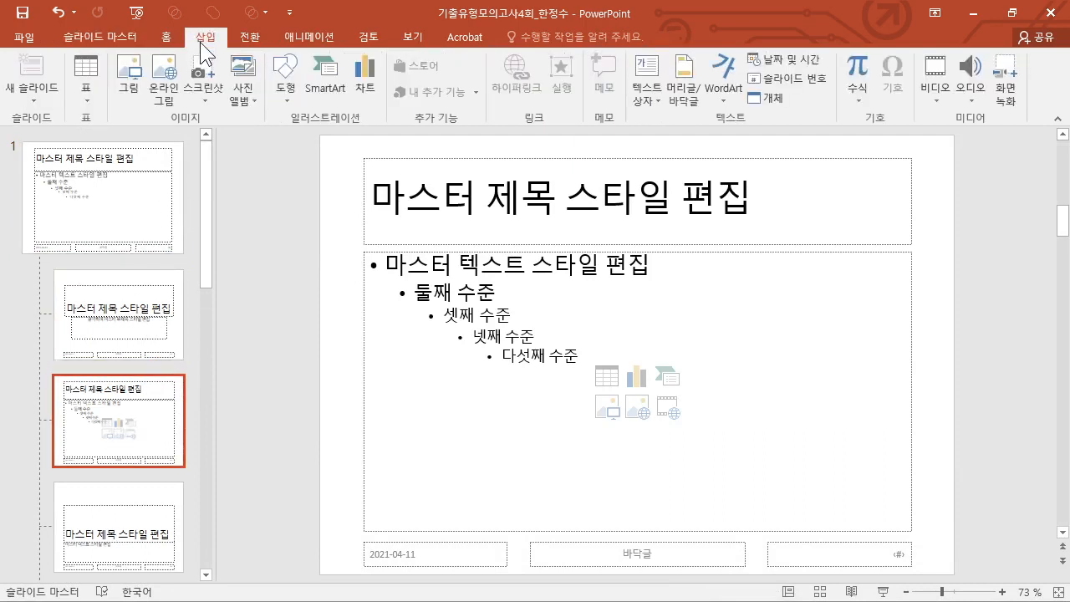
pyautogui.click(285, 90)
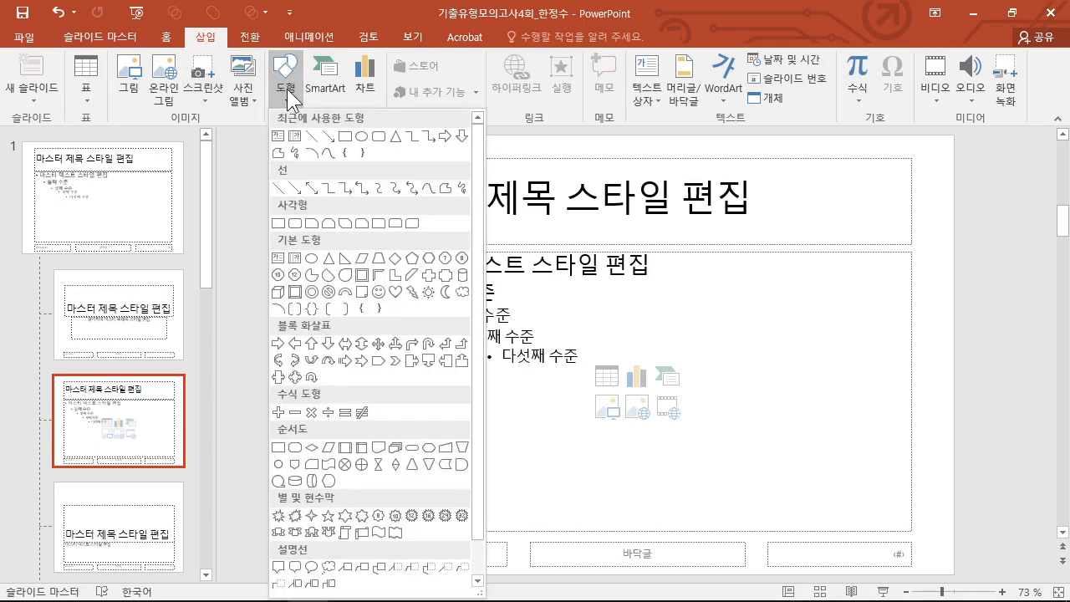
pyautogui.click(278, 223)
pyautogui.moveTo(320, 193); pyautogui.dragTo(952, 207)
pyautogui.moveTo(637, 194); pyautogui.dragTo(635, 195)
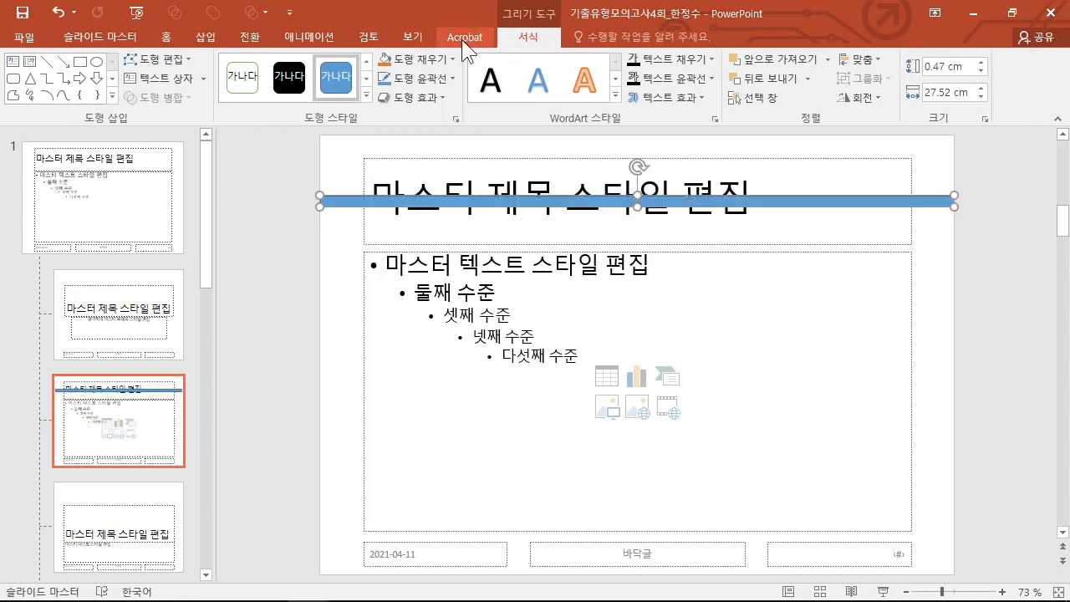
# - Fill the thin rectangle with the darker blue theme color and remove its outline
pyautogui.click(428, 58)
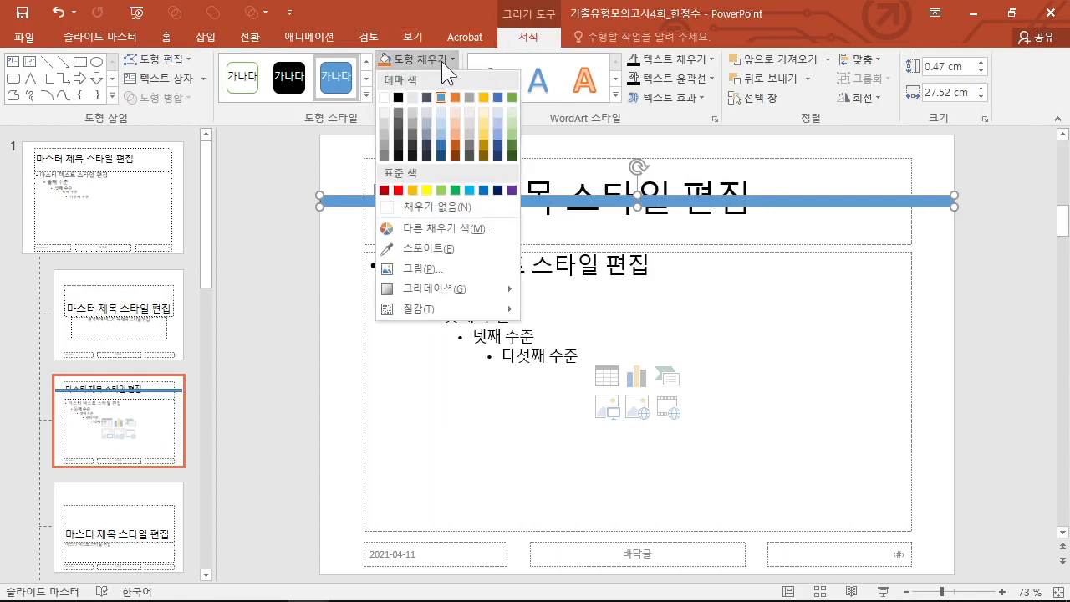
pyautogui.click(497, 97)
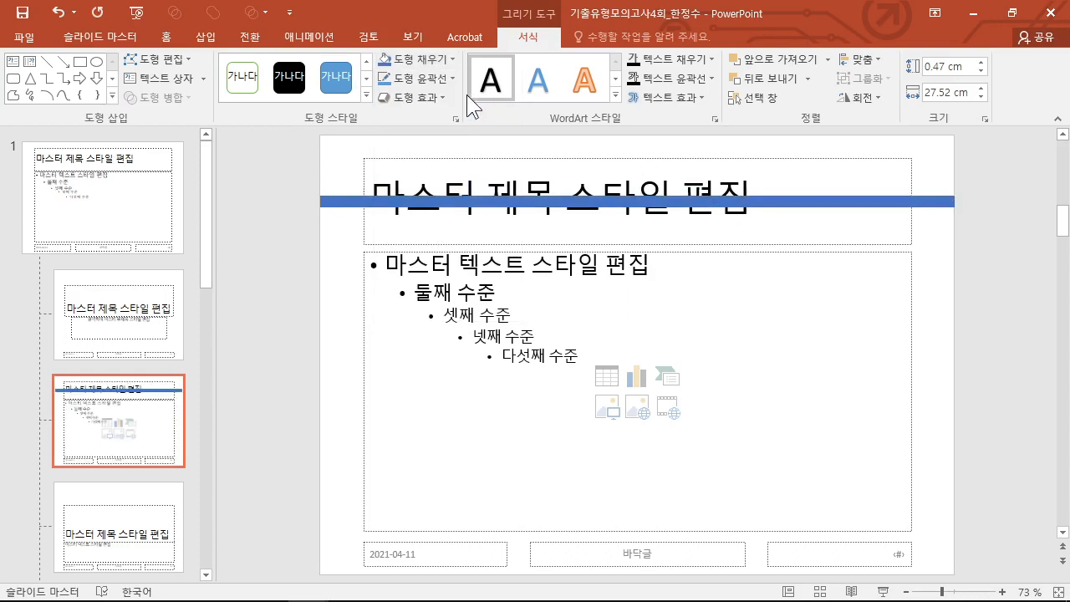
pyautogui.click(442, 79)
pyautogui.click(460, 227)
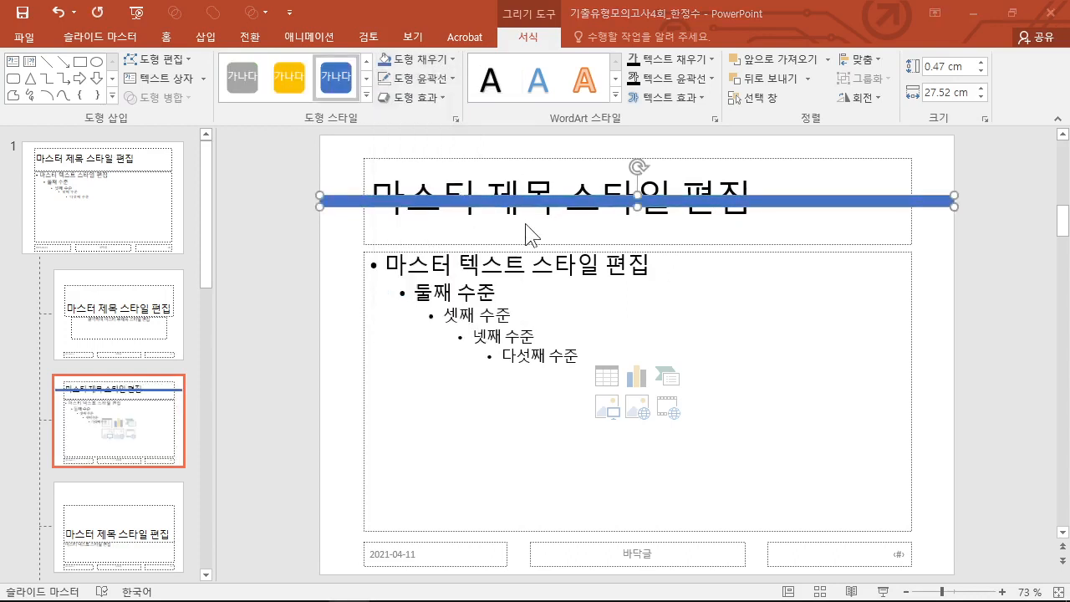
# - Draw a horizontal scroll shape over the title area, about 23.73 cm wide and 2.53 cm high
pyautogui.click(212, 36)
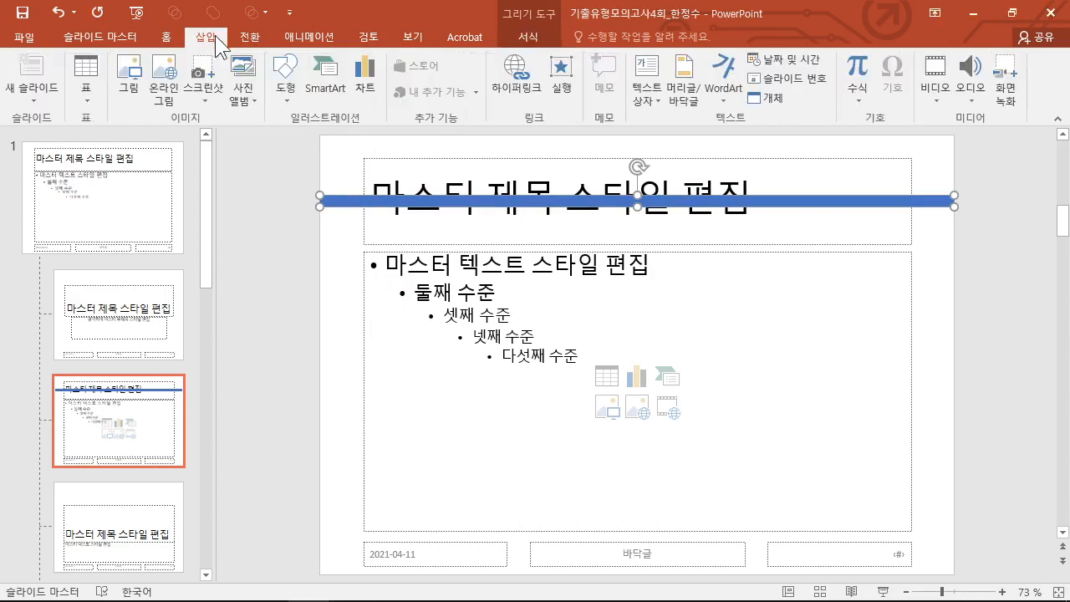
pyautogui.click(285, 88)
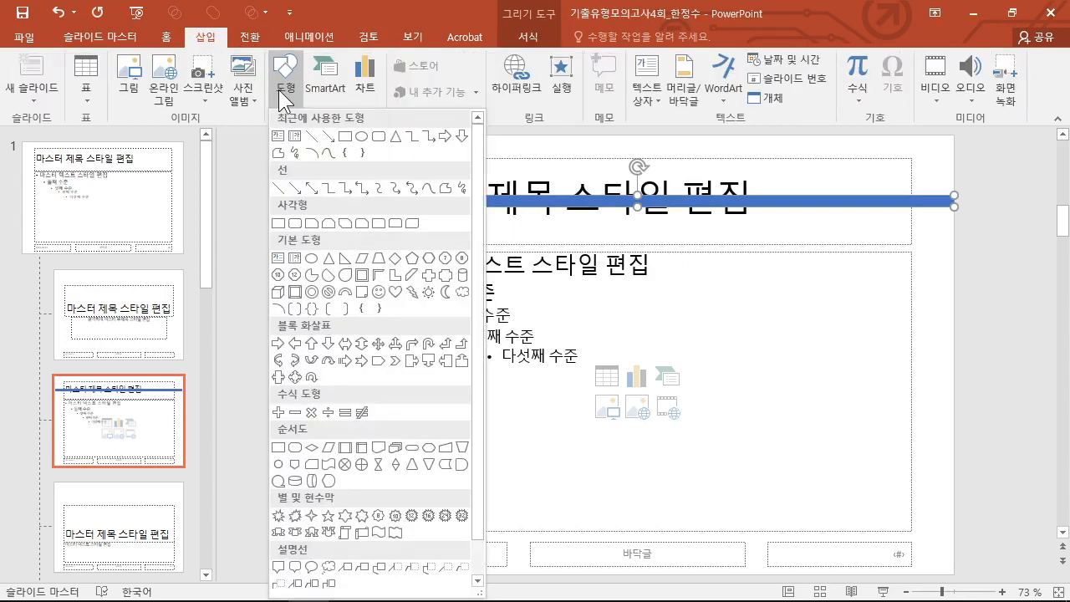
pyautogui.click(367, 530)
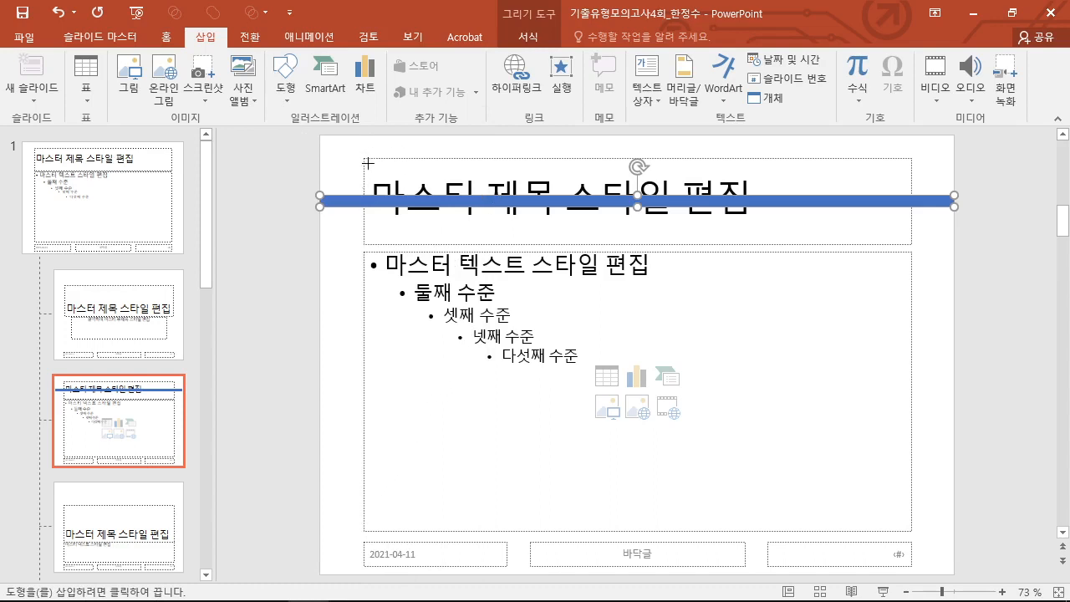
pyautogui.moveTo(364, 156); pyautogui.dragTo(914, 208)
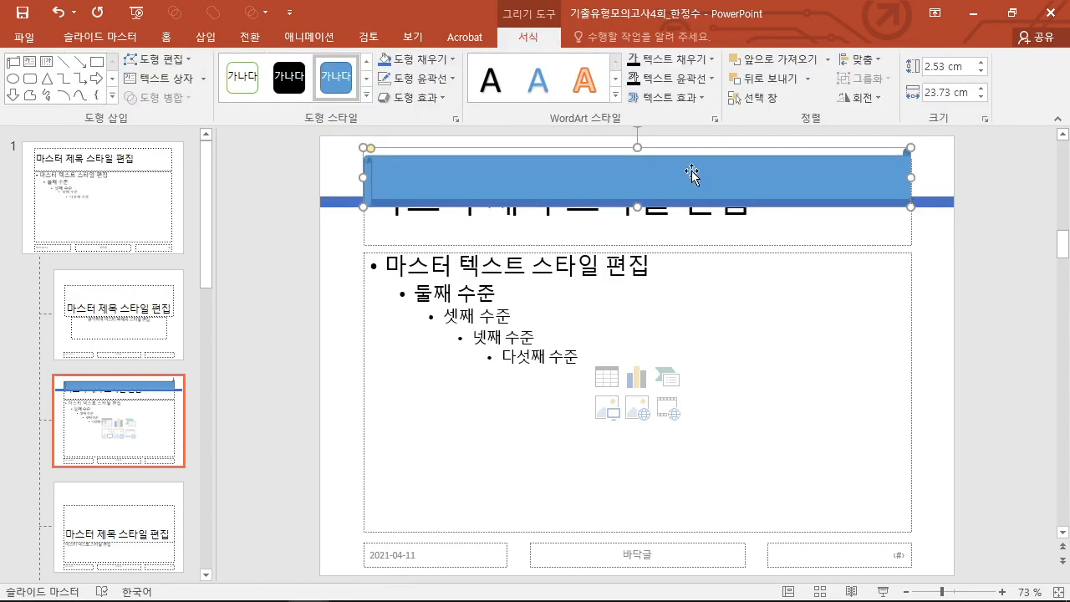
# - Enlarge the scroll shape up to the slide's top edge and outward on both sides, to about 25.29 by 3.05 cm
pyautogui.moveTo(637, 150); pyautogui.dragTo(637, 136)
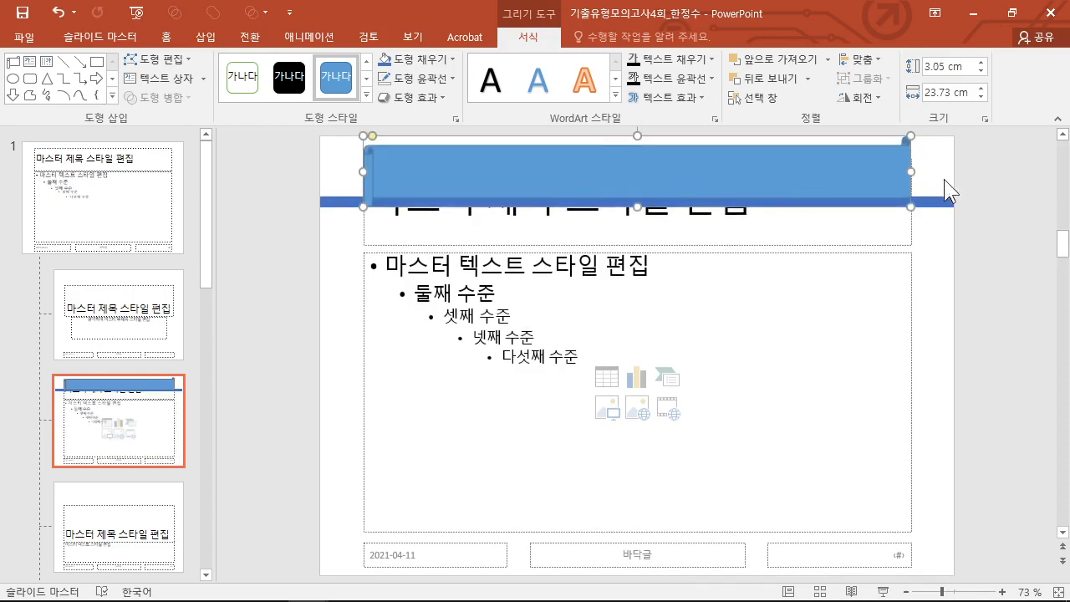
pyautogui.moveTo(916, 177); pyautogui.dragTo(928, 173)
pyautogui.moveTo(363, 172); pyautogui.dragTo(345, 173)
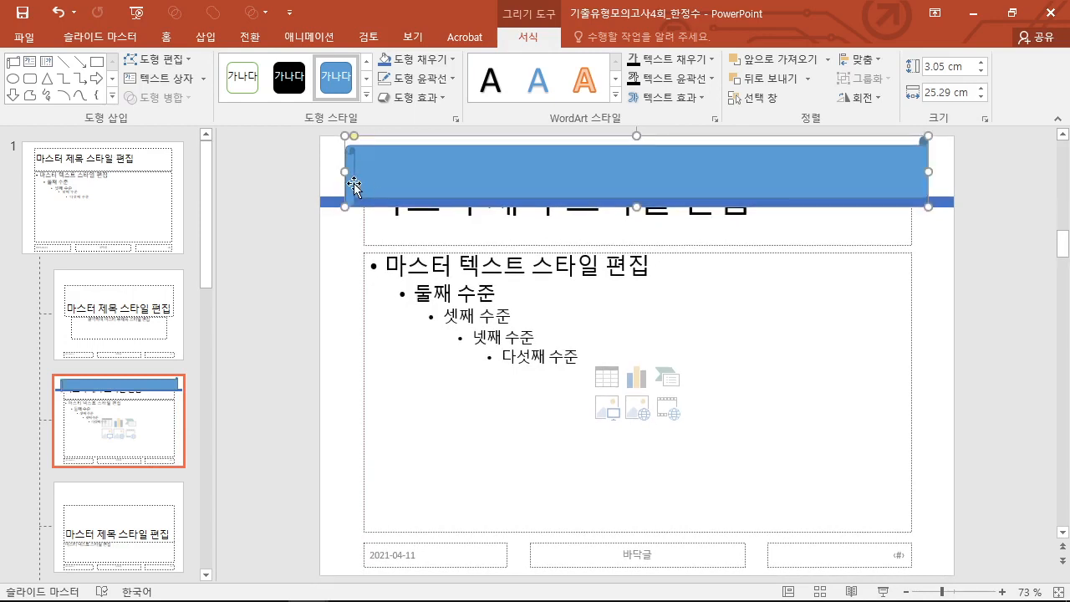
# - Remove the scroll shape's outline and fill it with the lightest tint of the bar's blue theme color
pyautogui.click(427, 82)
pyautogui.click(410, 226)
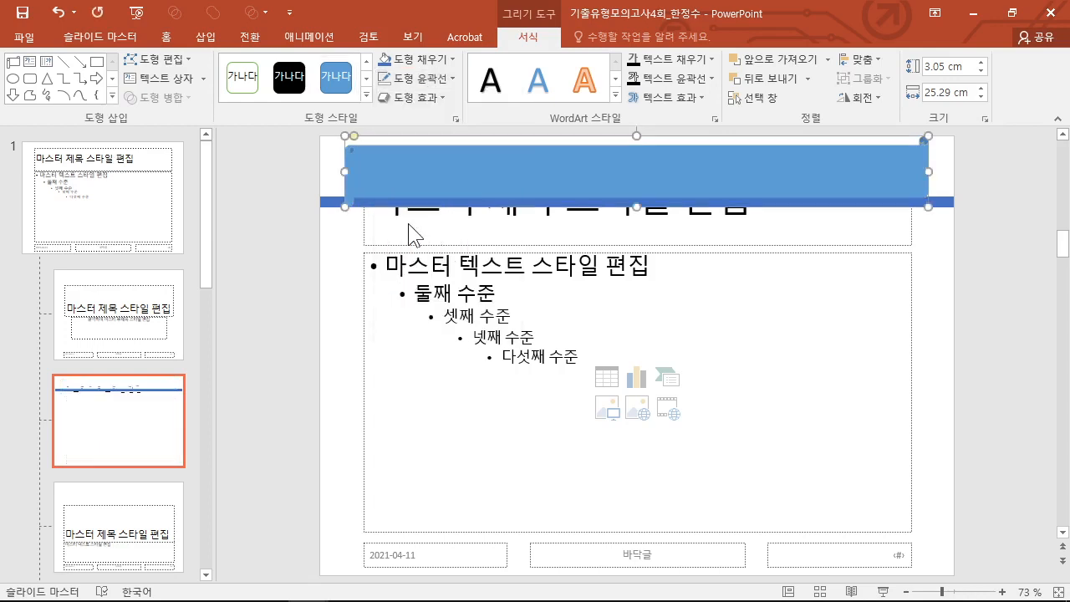
pyautogui.click(428, 61)
pyautogui.click(498, 111)
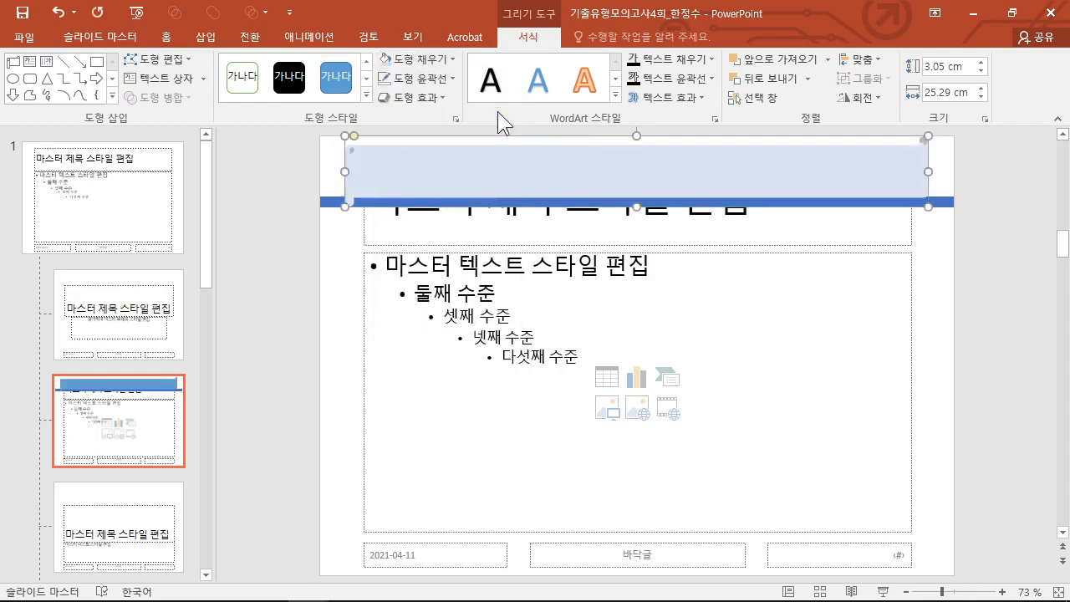
pyautogui.click(989, 292)
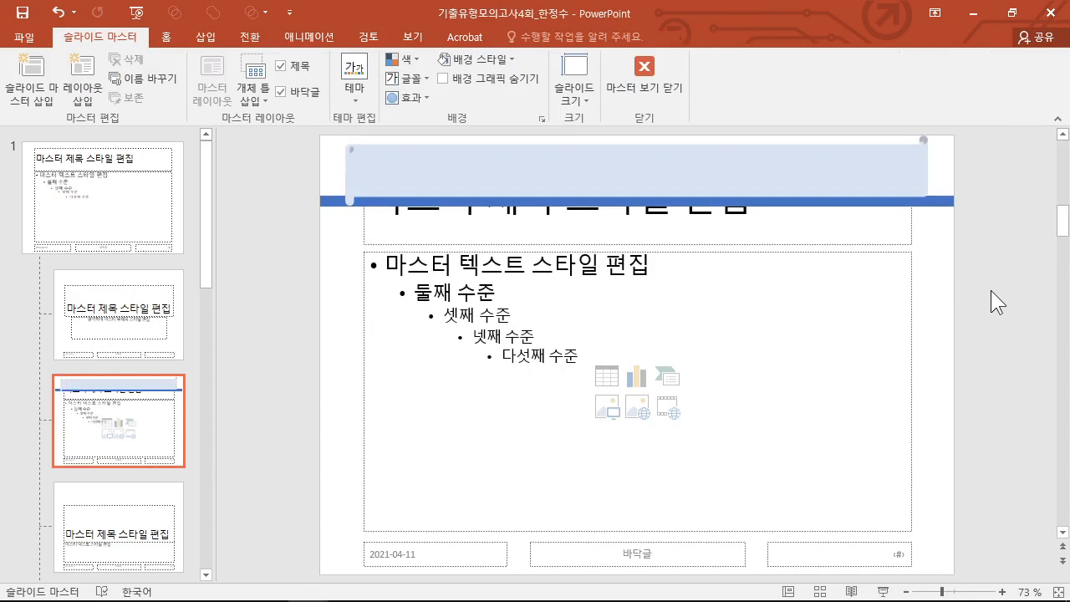
# - Extend the blue bar behind the scroll upward to a height of about 0.69 cm
pyautogui.click(708, 204)
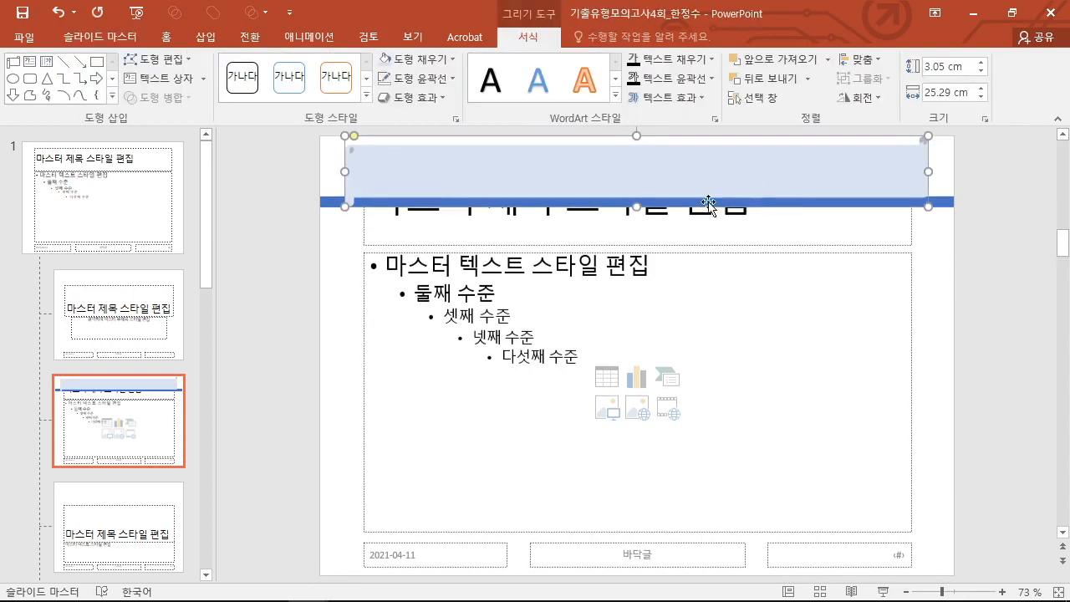
pyautogui.click(938, 202)
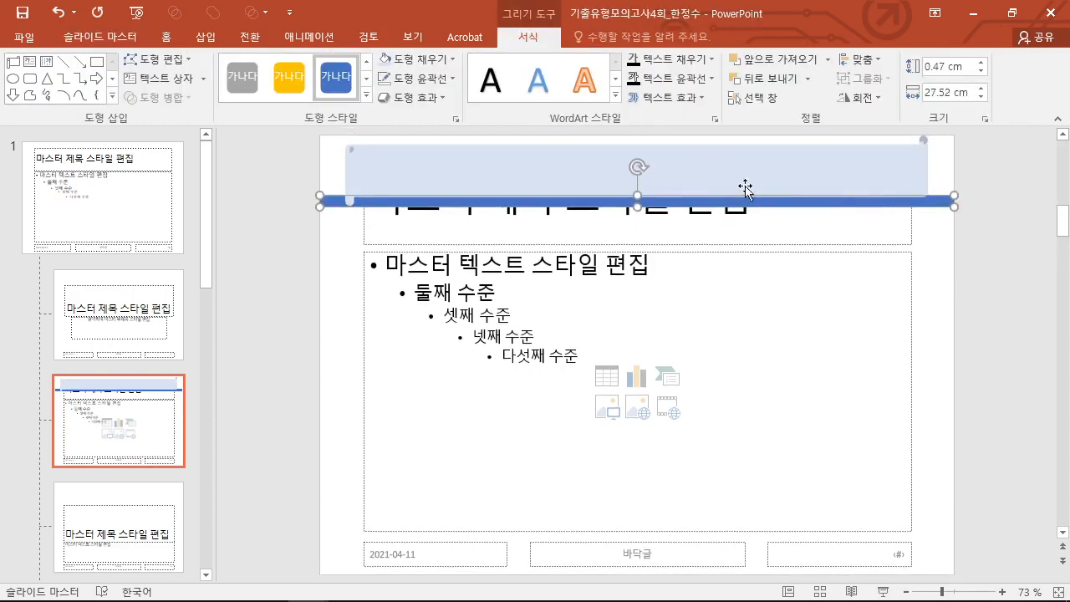
pyautogui.moveTo(629, 200); pyautogui.dragTo(641, 191)
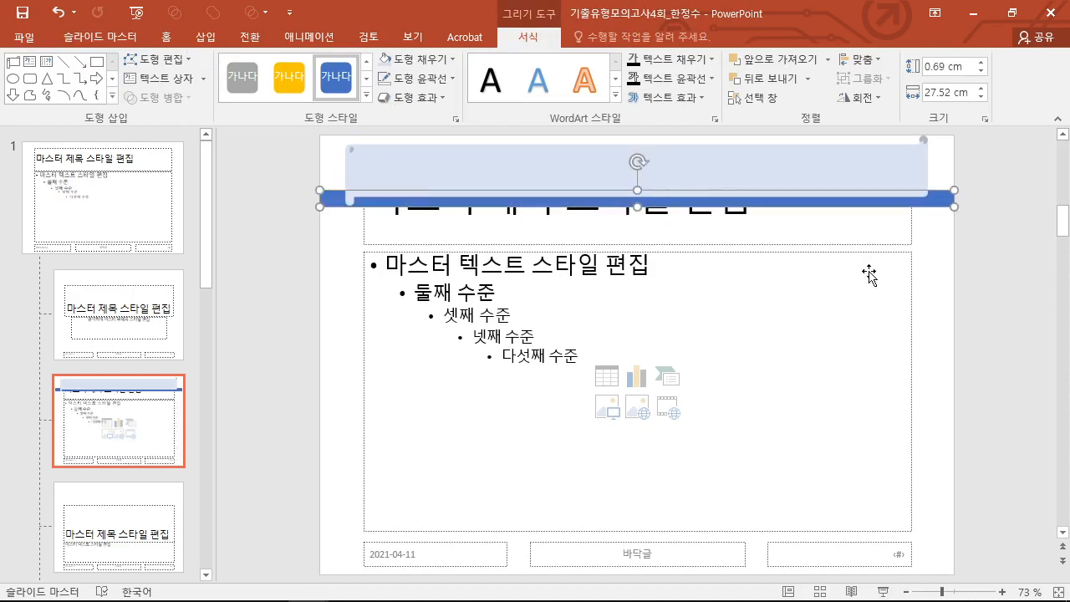
pyautogui.click(962, 296)
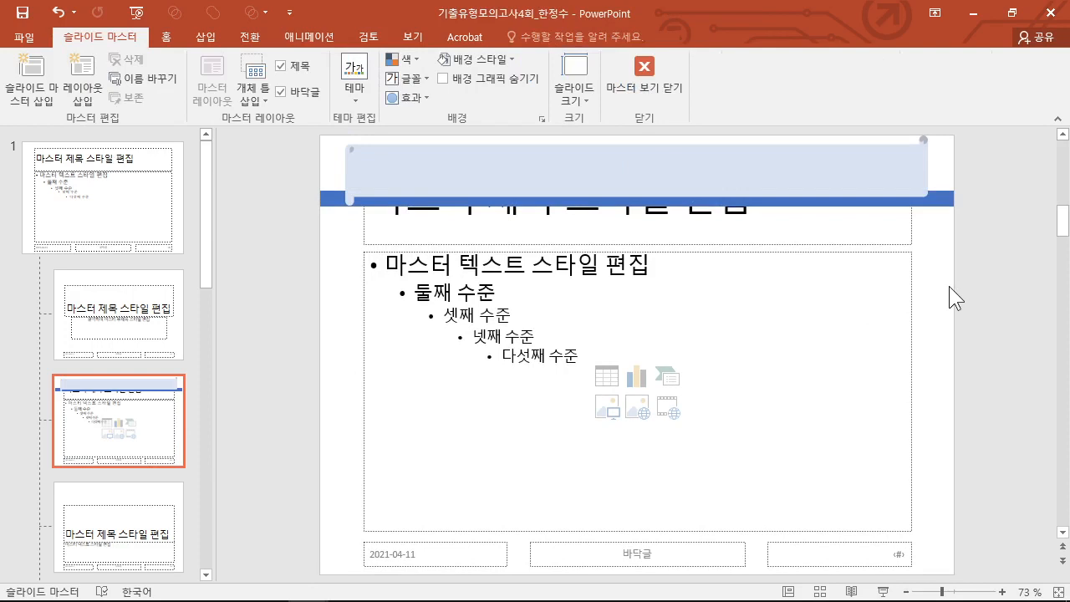
# - Bring the title placeholder to the front, above the scroll and the blue bar
pyautogui.click(371, 246)
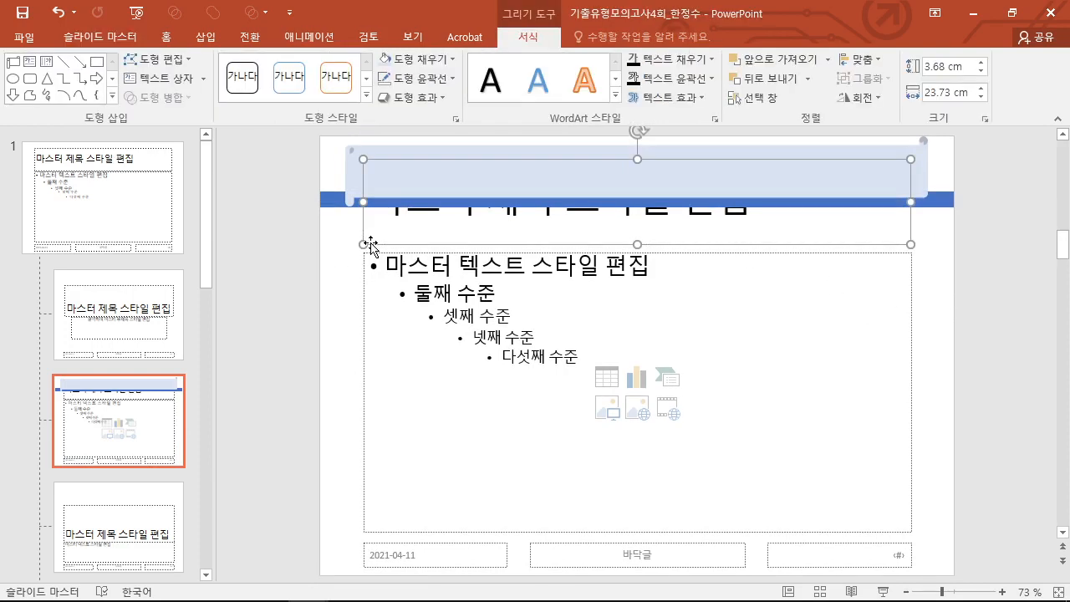
pyautogui.rightClick(370, 243)
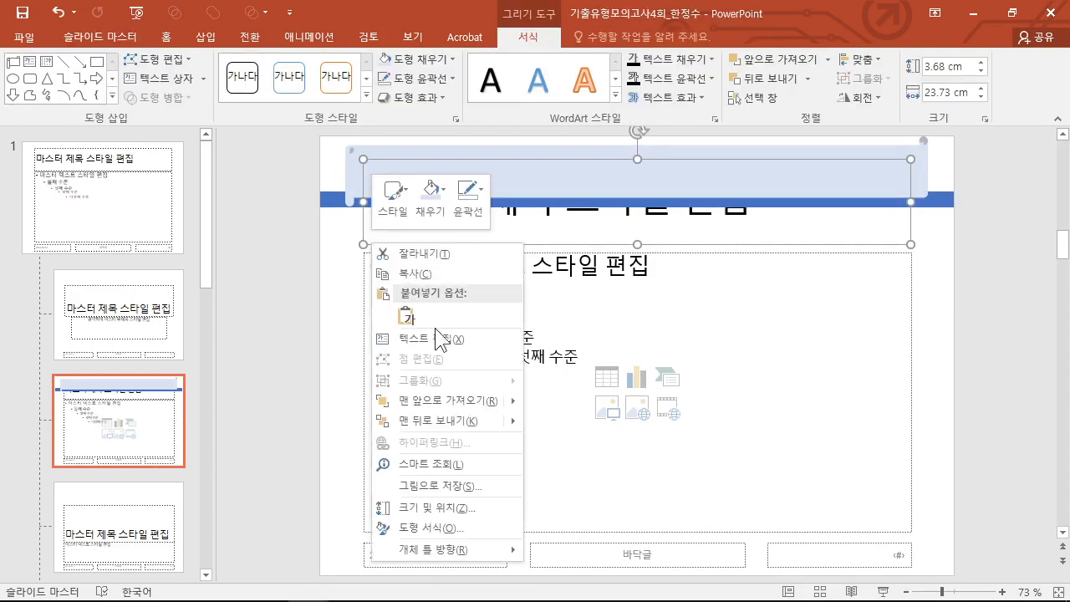
pyautogui.click(449, 397)
# - Set the title placeholder's font to 맑은 고딕 and its size to 40
pyautogui.click(165, 37)
pyautogui.click(234, 67)
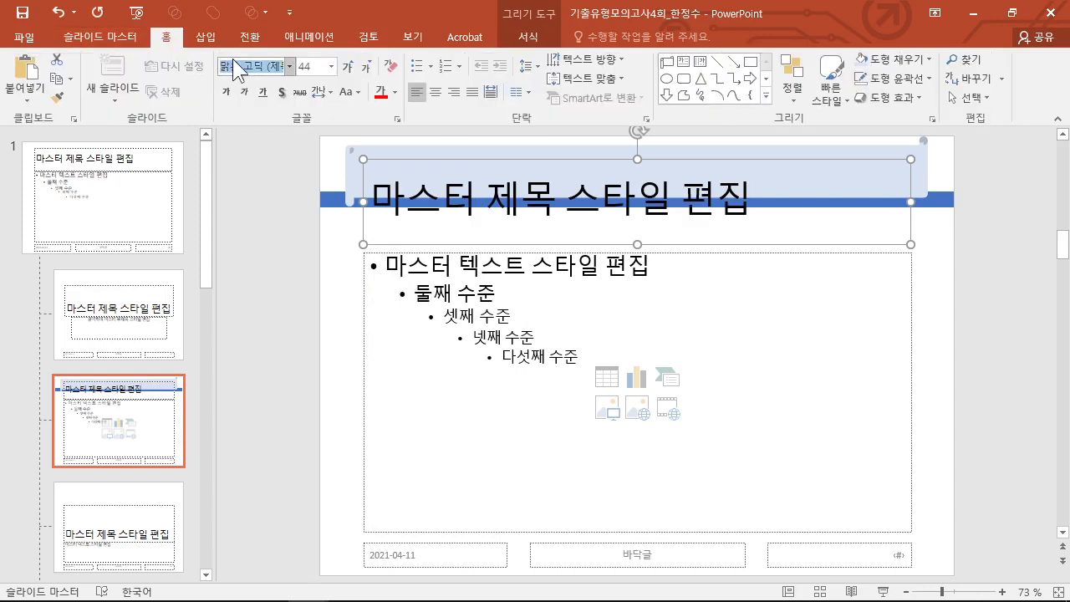
pyautogui.click(290, 66)
pyautogui.click(282, 148)
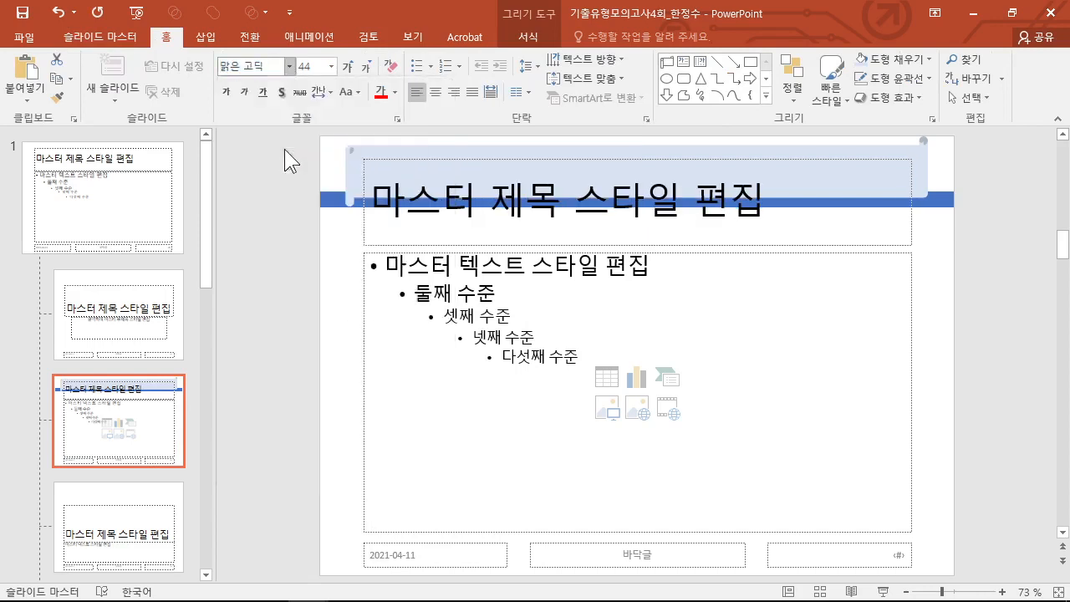
pyautogui.click(324, 66)
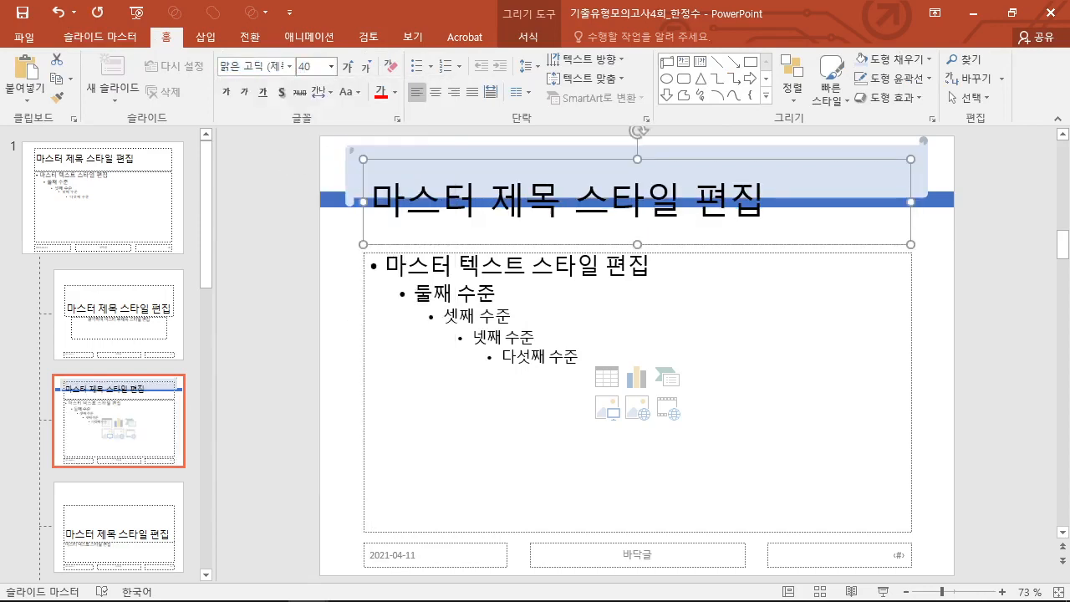
pyautogui.write('40')
pyautogui.press('Return')
# - Make the title text black and center it horizontally
pyautogui.click(395, 94)
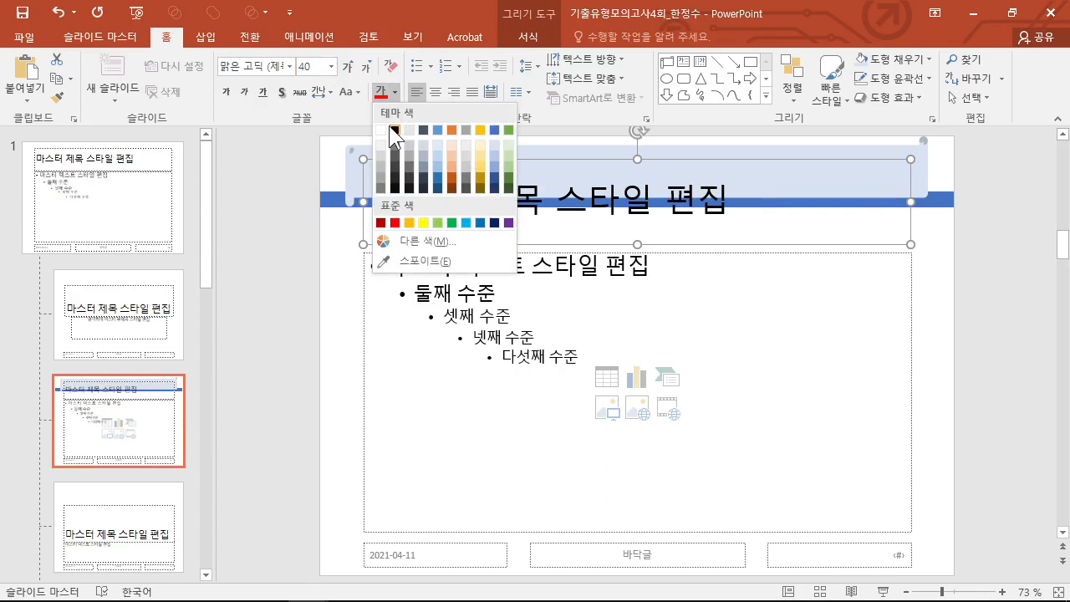
pyautogui.click(398, 134)
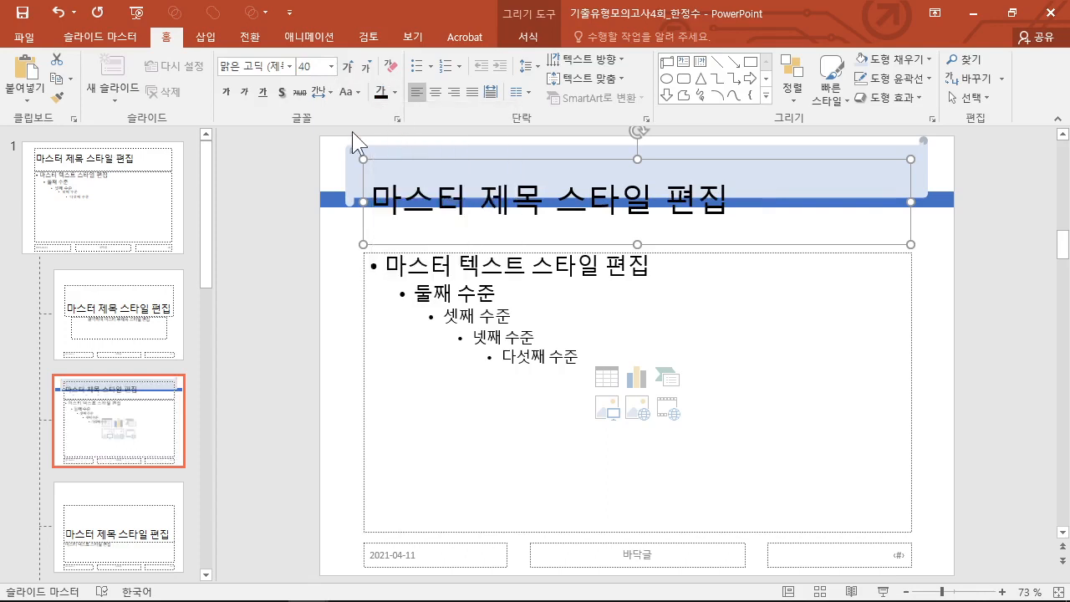
pyautogui.click(435, 92)
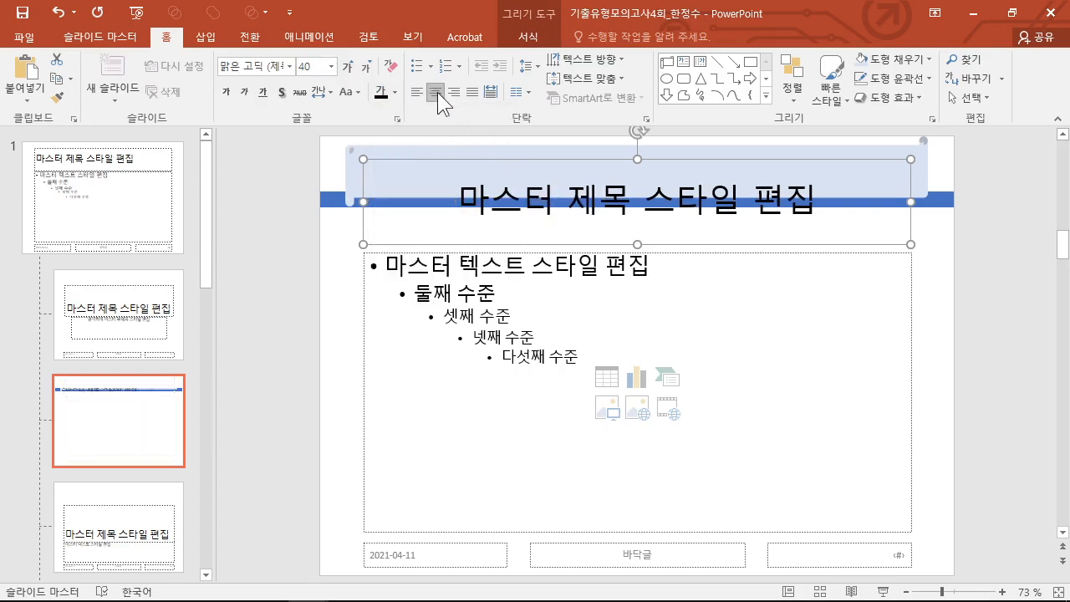
# - Fit the title placeholder onto the scroll shape by moving it up and lowering its top edge slightly
pyautogui.moveTo(686, 240); pyautogui.dragTo(642, 207)
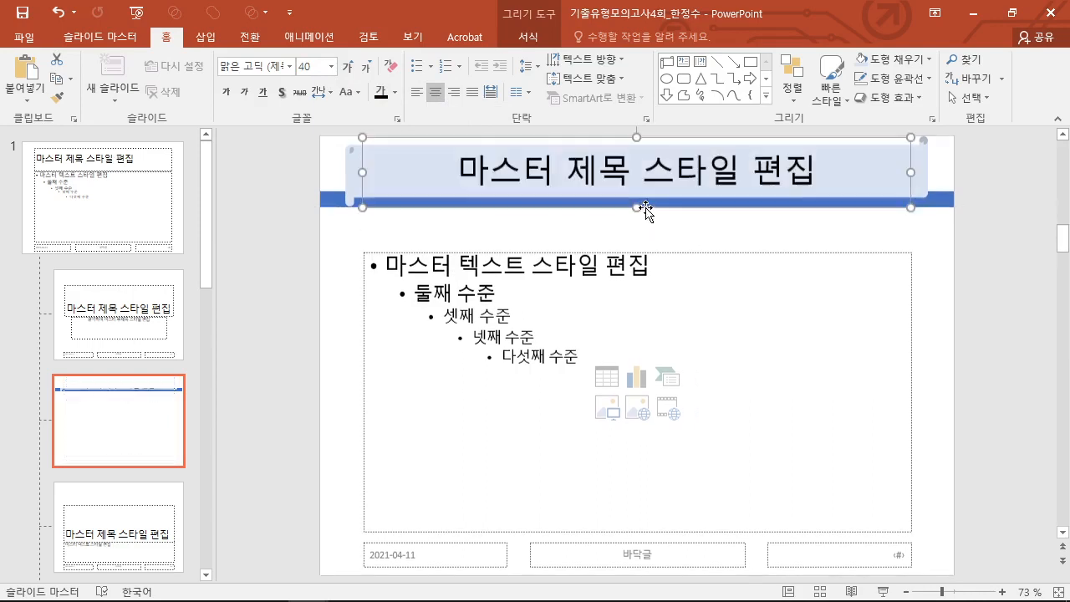
pyautogui.moveTo(636, 137); pyautogui.dragTo(634, 147)
pyautogui.click(919, 241)
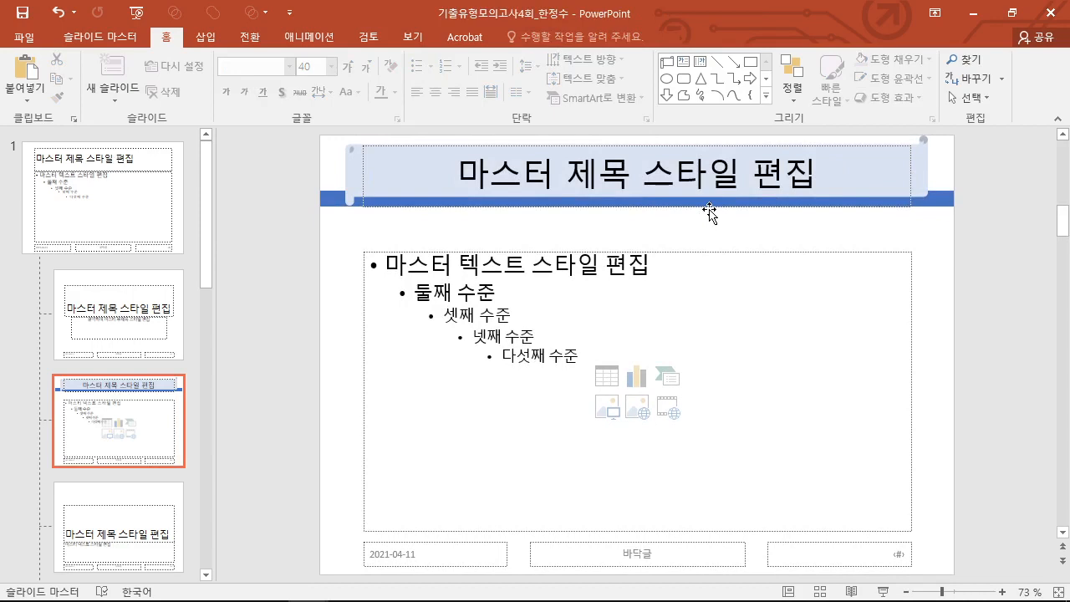
# - Insert the picture 로고1 from the ITQ\Picture folder in Documents into the title and content layout
pyautogui.click(196, 40)
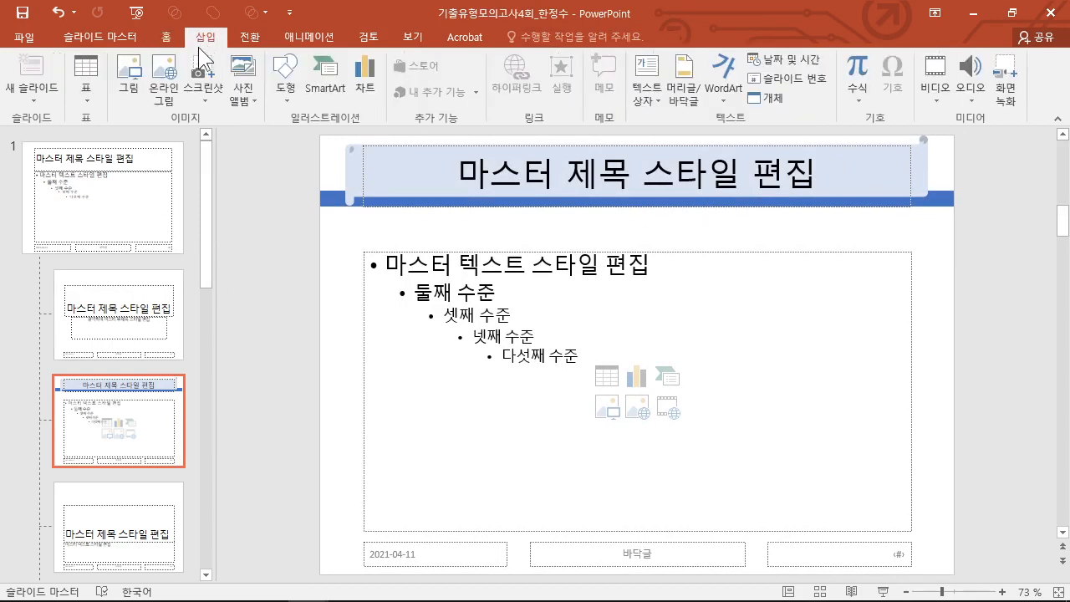
pyautogui.click(130, 79)
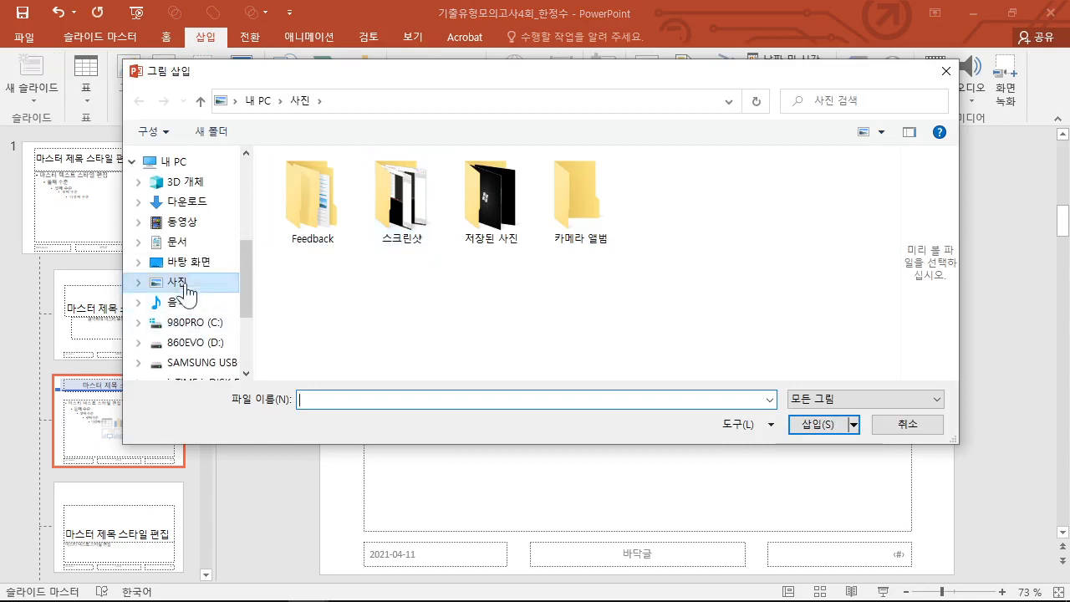
pyautogui.click(177, 242)
pyautogui.doubleClick(301, 306)
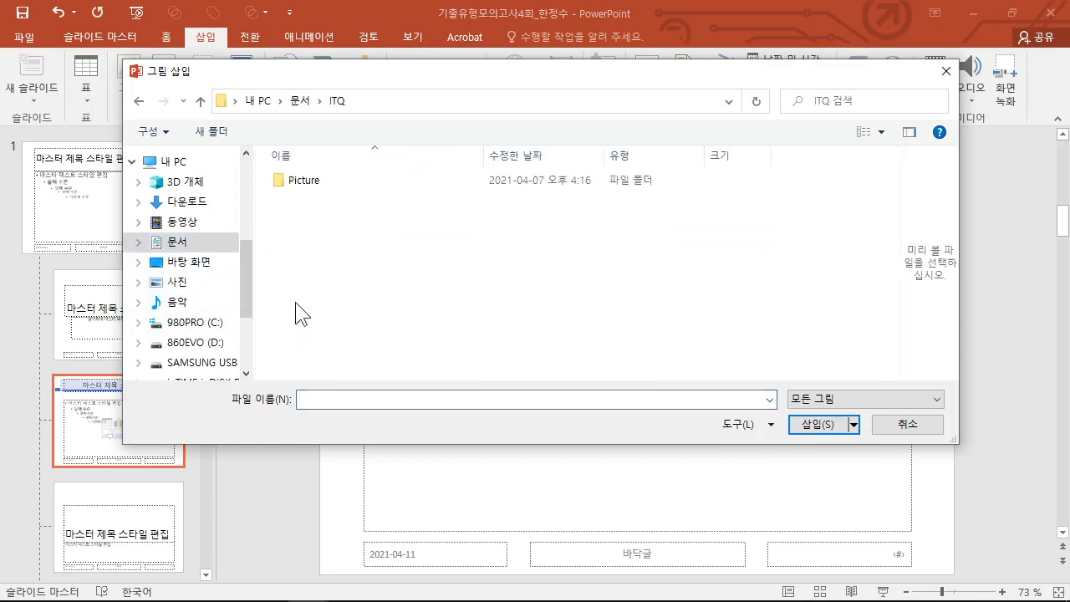
pyautogui.doubleClick(305, 181)
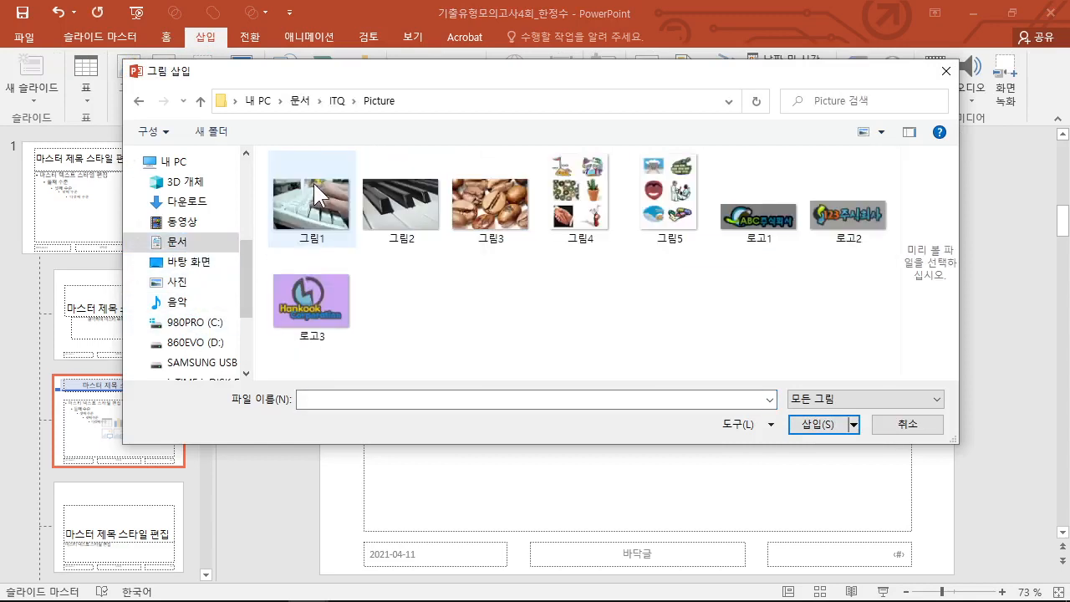
pyautogui.click(764, 238)
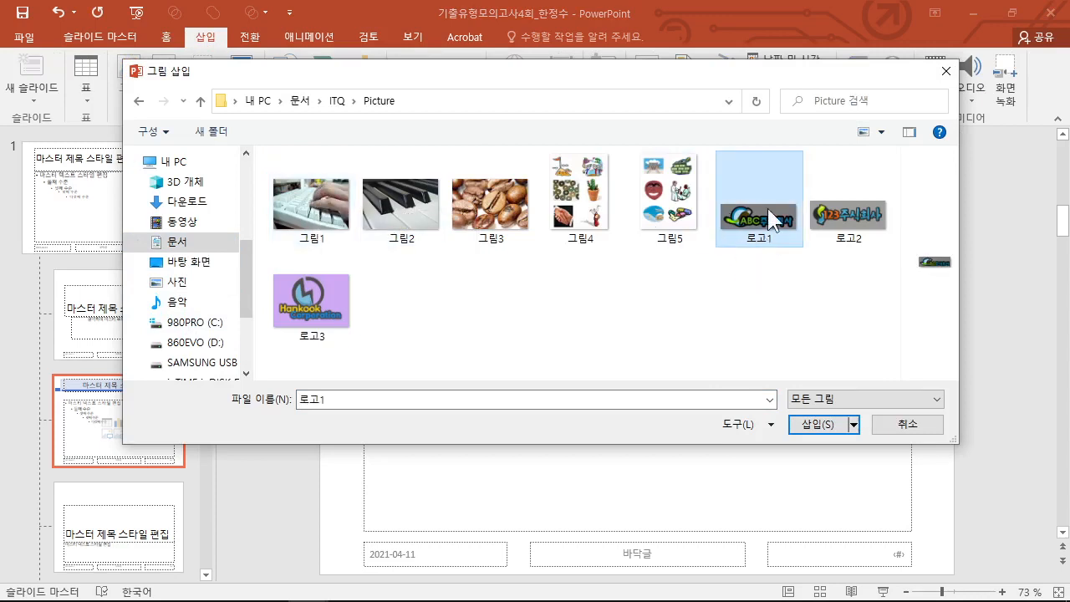
pyautogui.click(828, 421)
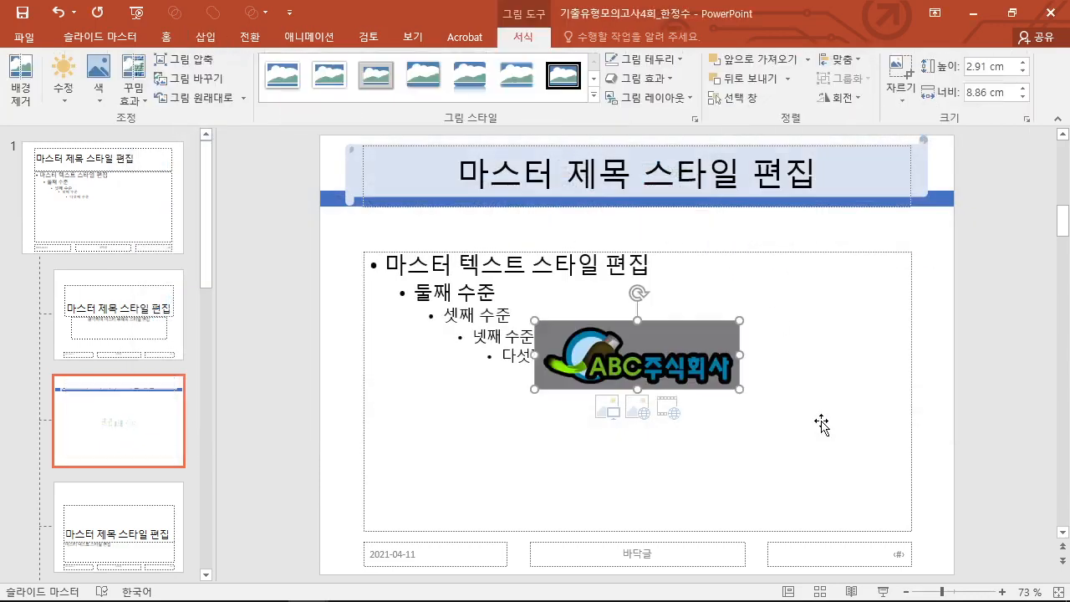
# - Make the logo's grey background transparent and shrink it to about 1 × 3.05 cm in the slide's lower-left corner
pyautogui.click(99, 90)
pyautogui.click(148, 346)
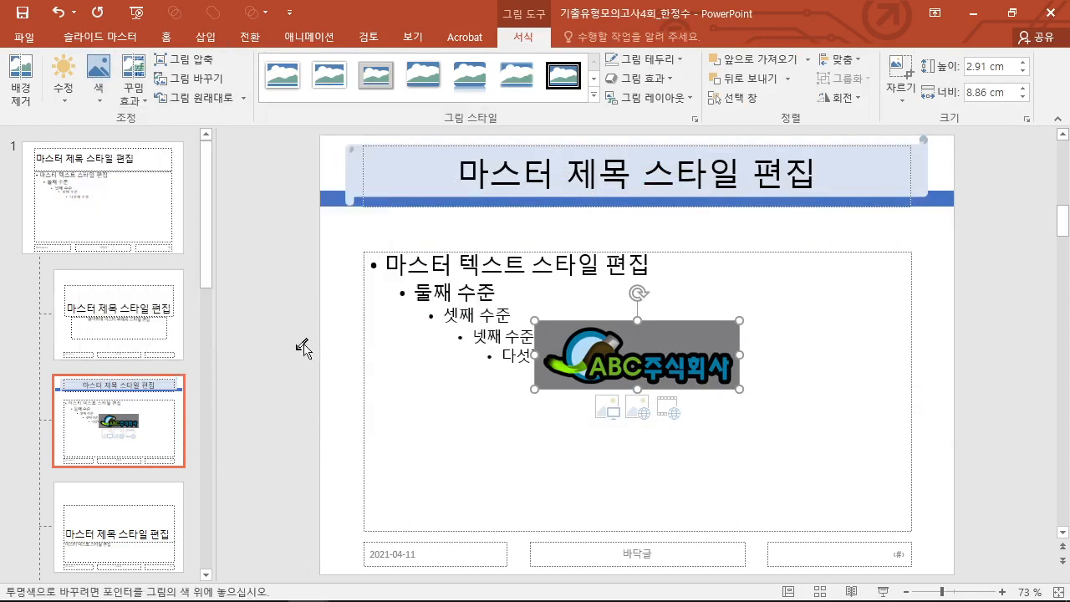
pyautogui.click(681, 338)
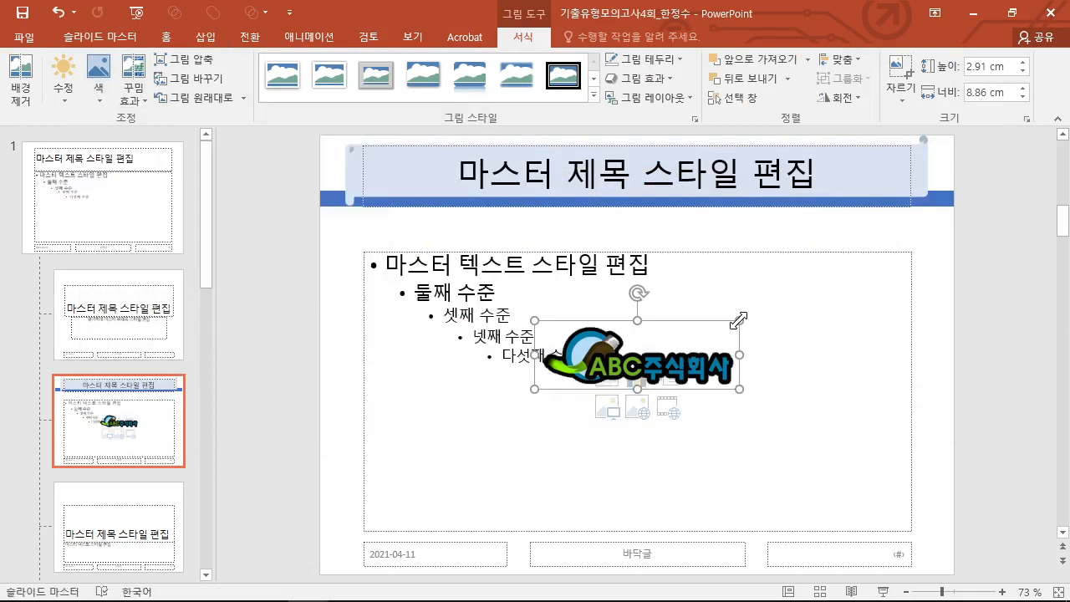
pyautogui.moveTo(731, 319); pyautogui.dragTo(390, 554)
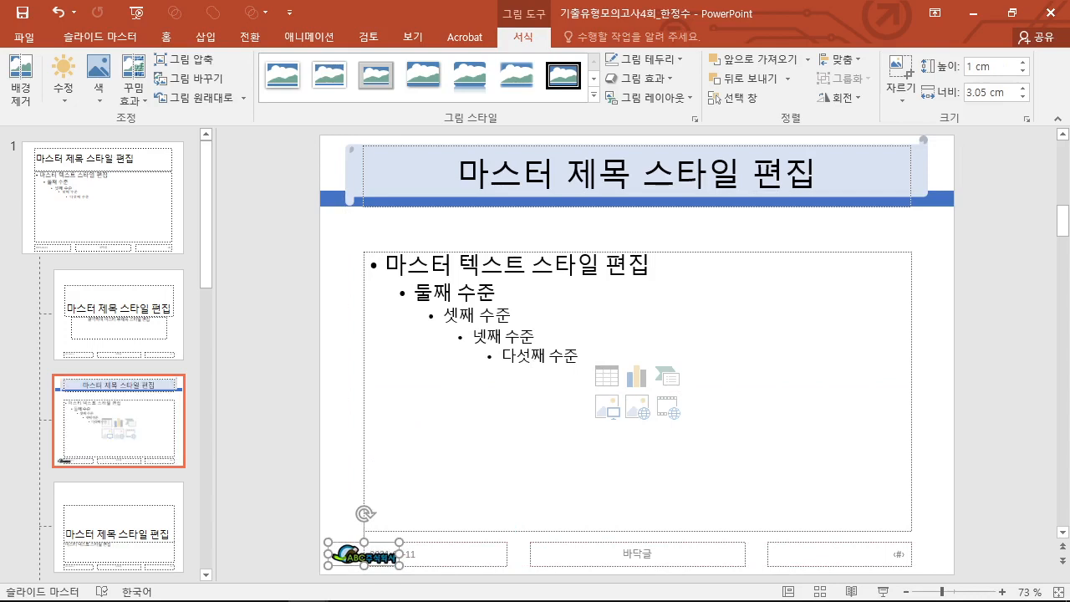
# - Turn on slide numbers for all slides except the title slide, and close the slide master view
pyautogui.click(200, 36)
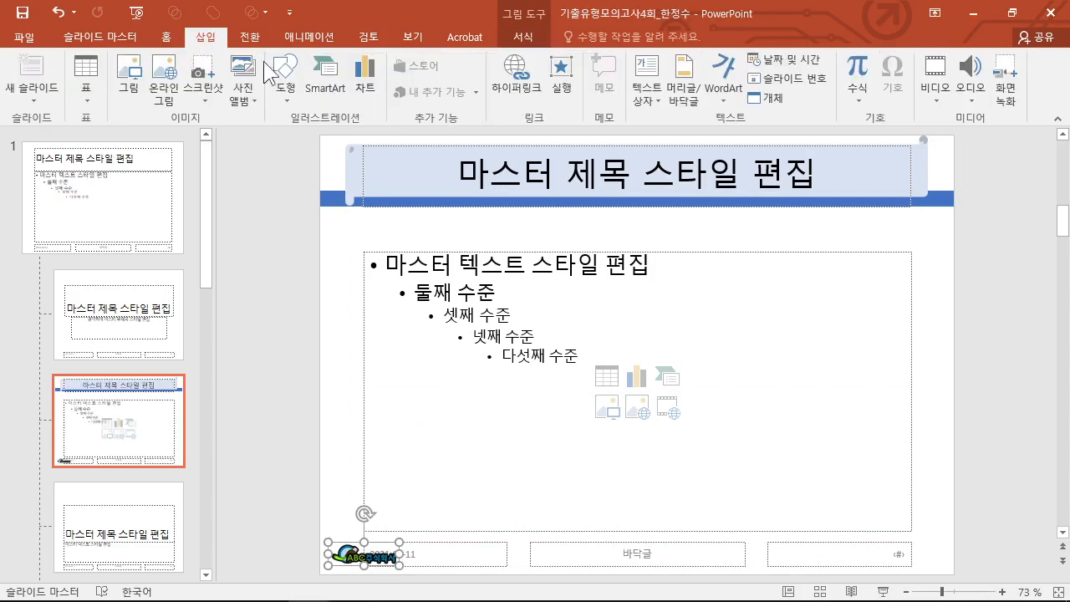
pyautogui.click(787, 80)
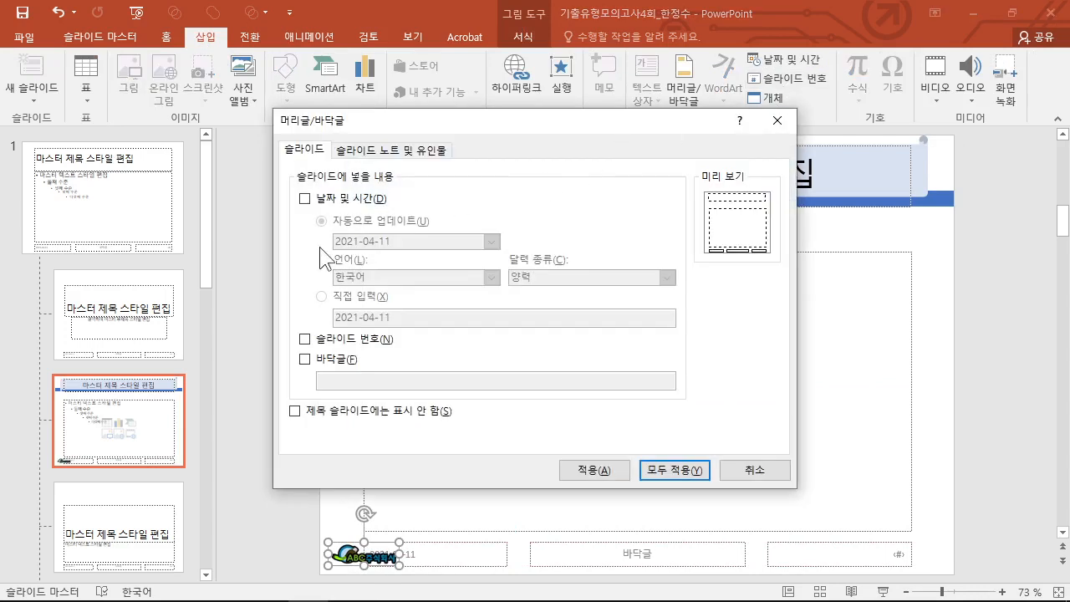
pyautogui.click(306, 339)
pyautogui.click(295, 411)
pyautogui.click(684, 473)
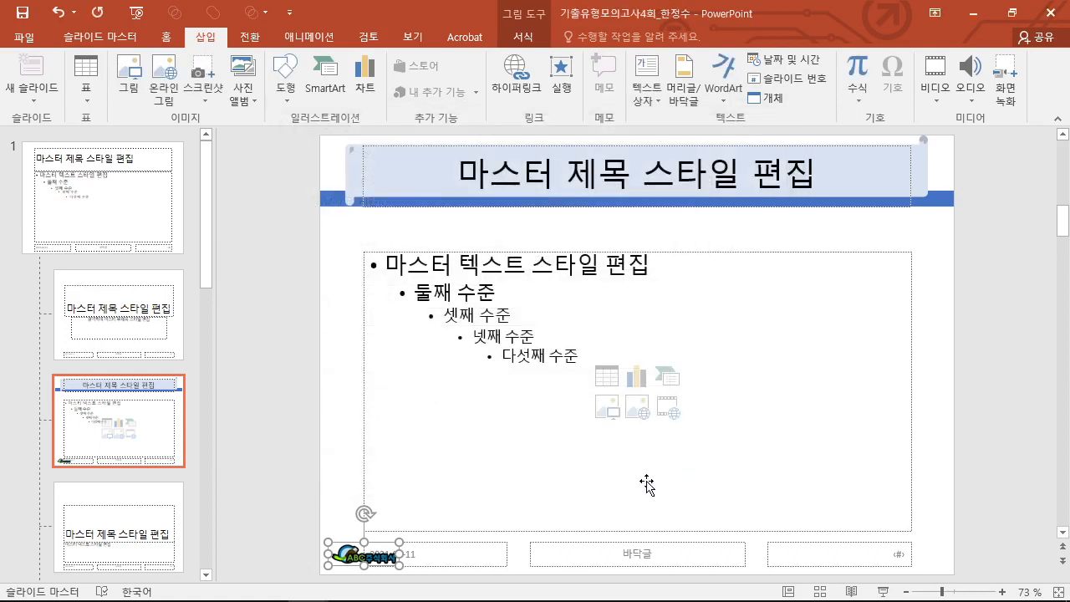
pyautogui.click(100, 37)
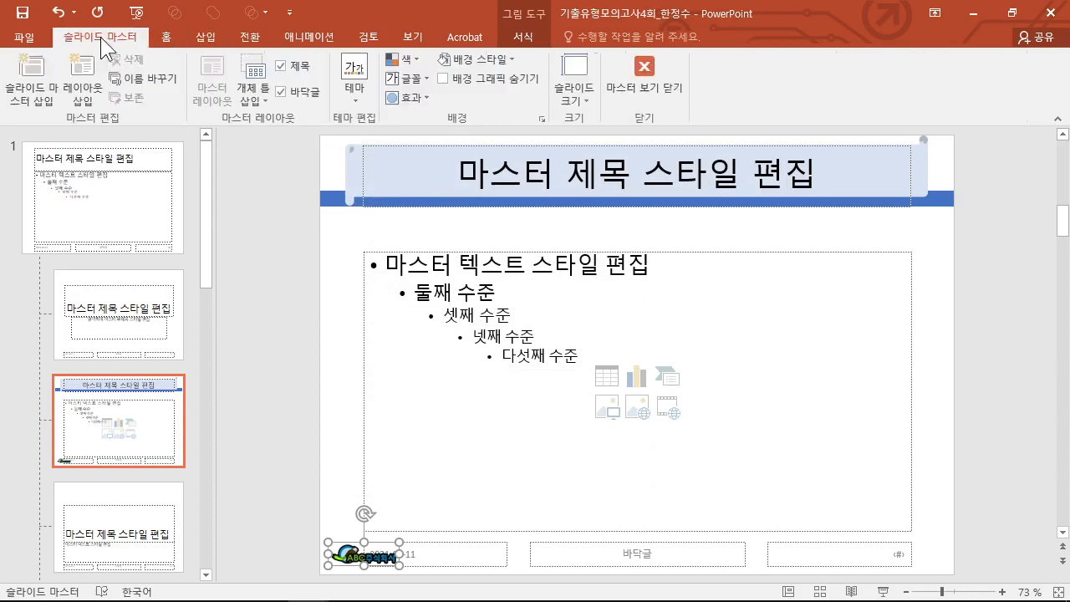
pyautogui.click(643, 92)
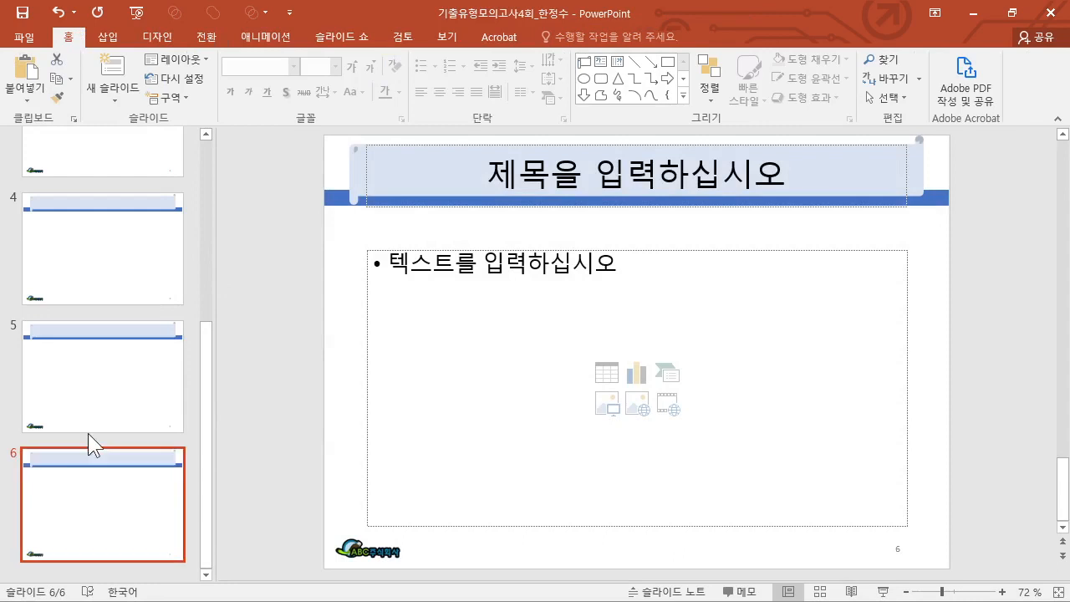
# - Check the title design, logo and slide number on the first few slides
pyautogui.scroll(2, 88, 435)
pyautogui.scroll(1, 88, 430)
pyautogui.click(142, 214)
pyautogui.click(127, 342)
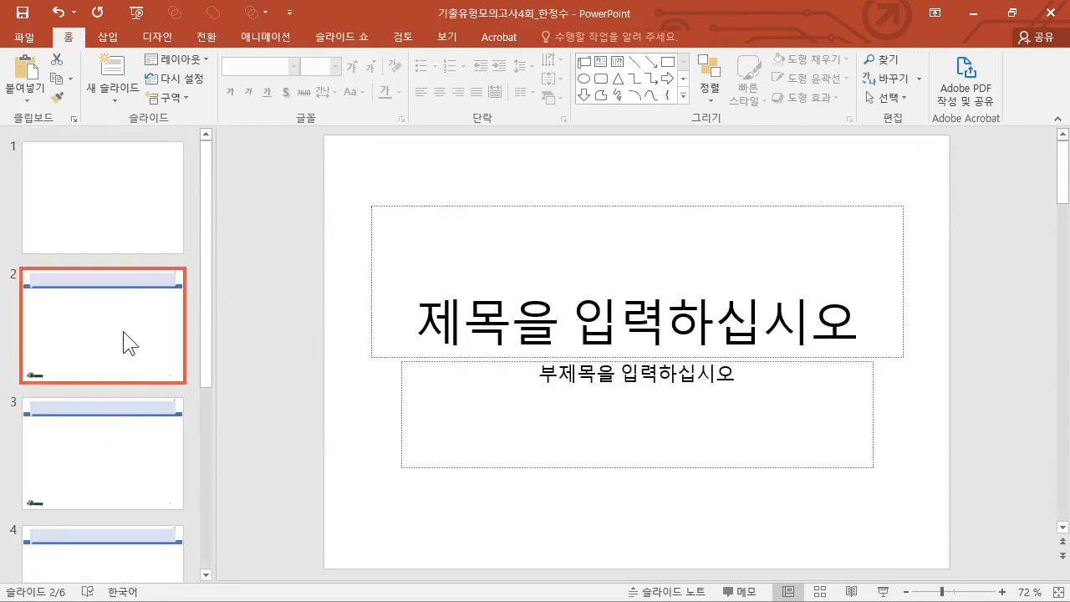
pyautogui.click(134, 407)
pyautogui.click(152, 289)
pyautogui.click(114, 427)
pyautogui.click(125, 313)
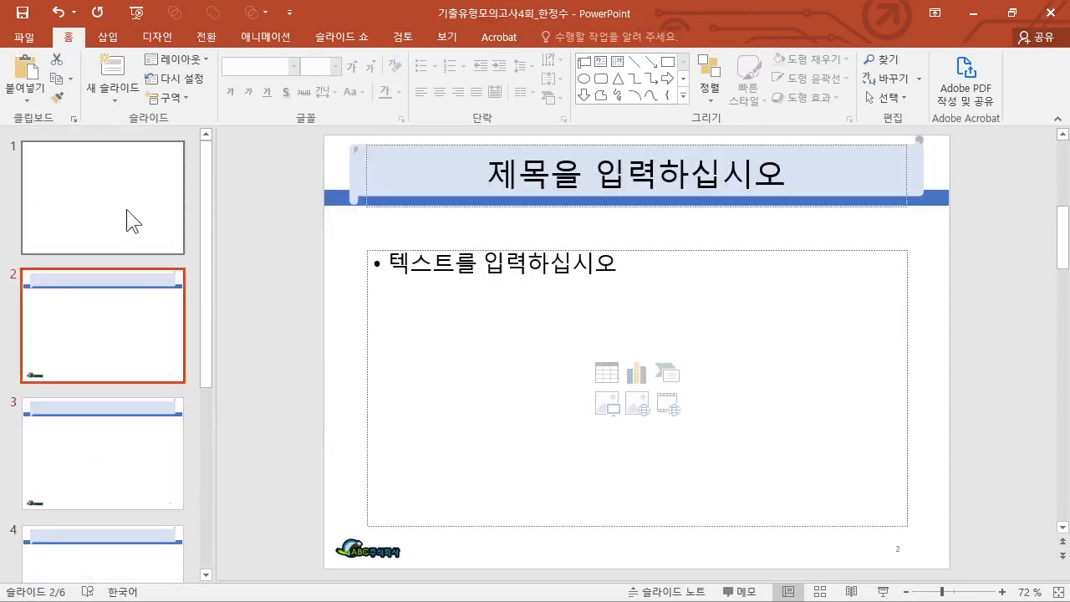
# - Delete the title and subtitle placeholders from slide 1
pyautogui.click(126, 210)
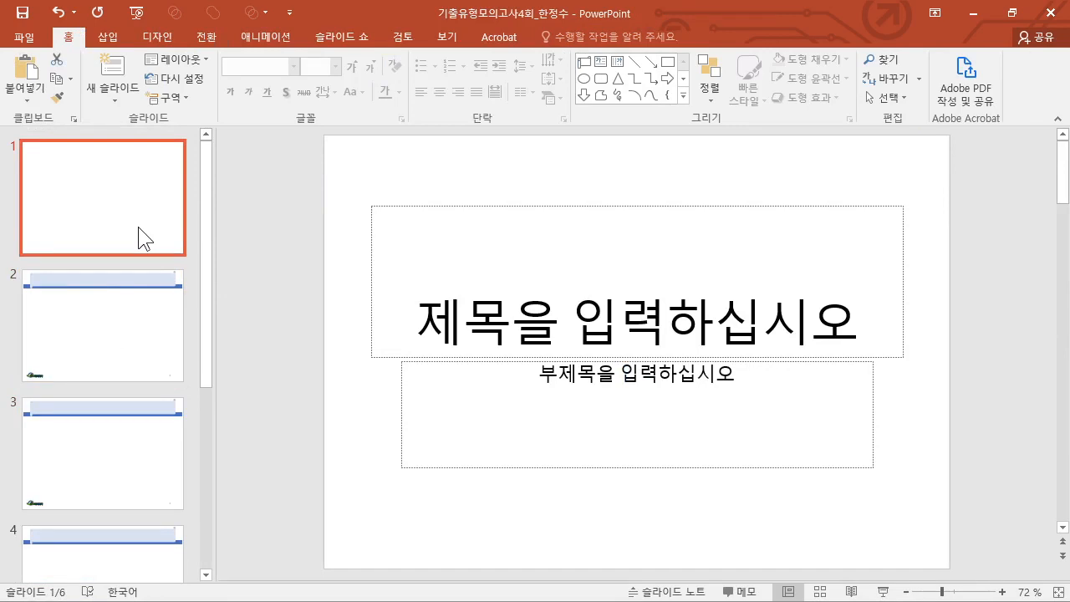
pyautogui.moveTo(346, 178)
pyautogui.mouseDown()
pyautogui.moveTo(766, 424)
pyautogui.moveTo(979, 512)
pyautogui.mouseUp()
pyautogui.press('Delete')
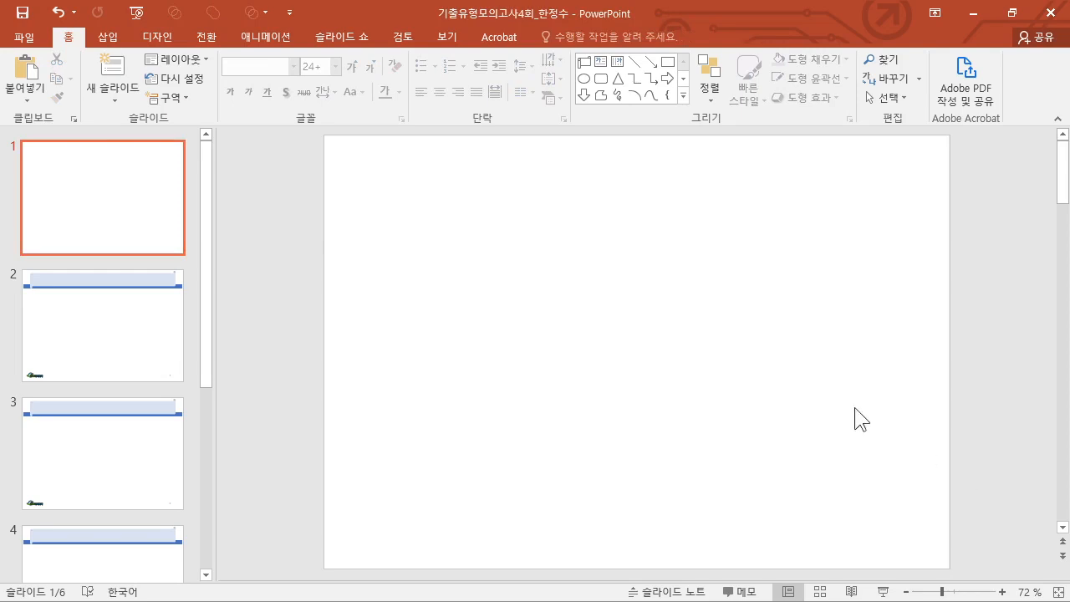
# - Draw a hexagon about 27.52 cm wide and 10.86 cm high across the upper part of slide 1
pyautogui.moveTo(321, 133); pyautogui.dragTo(956, 365)
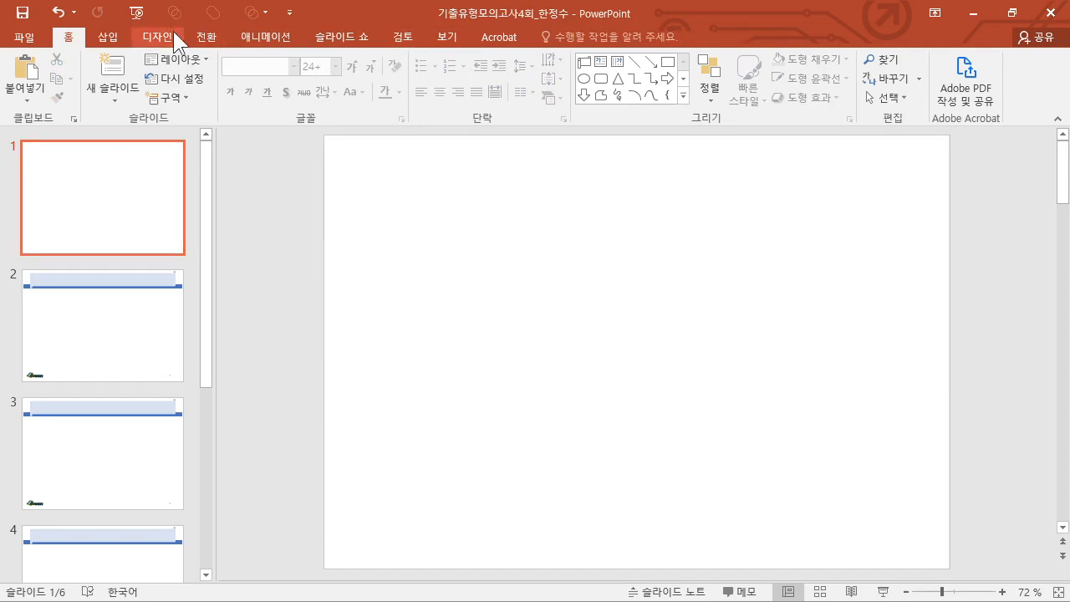
pyautogui.click(110, 37)
pyautogui.click(285, 91)
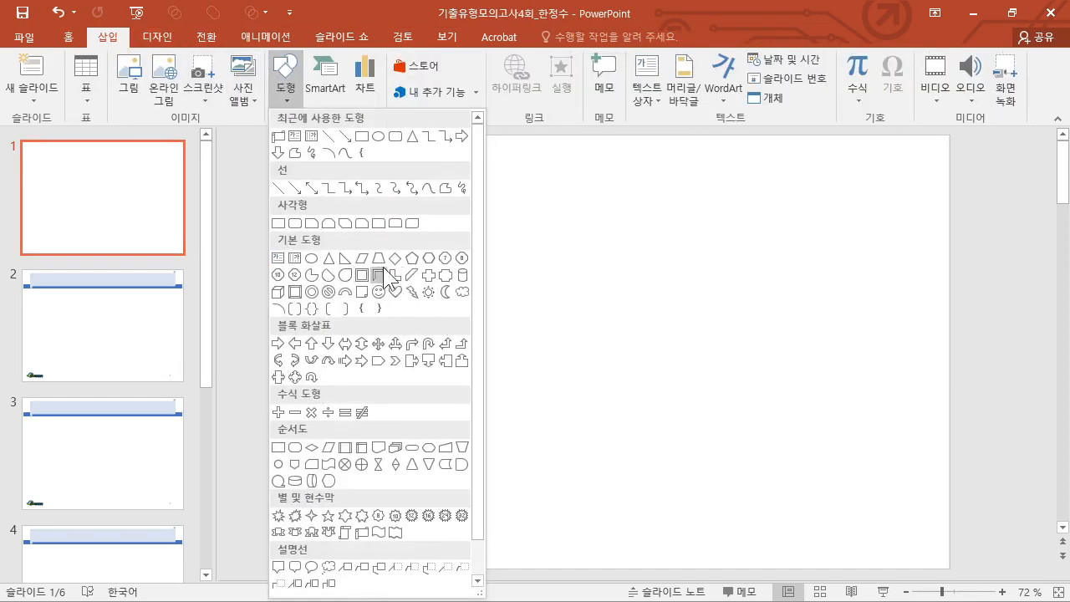
pyautogui.click(431, 260)
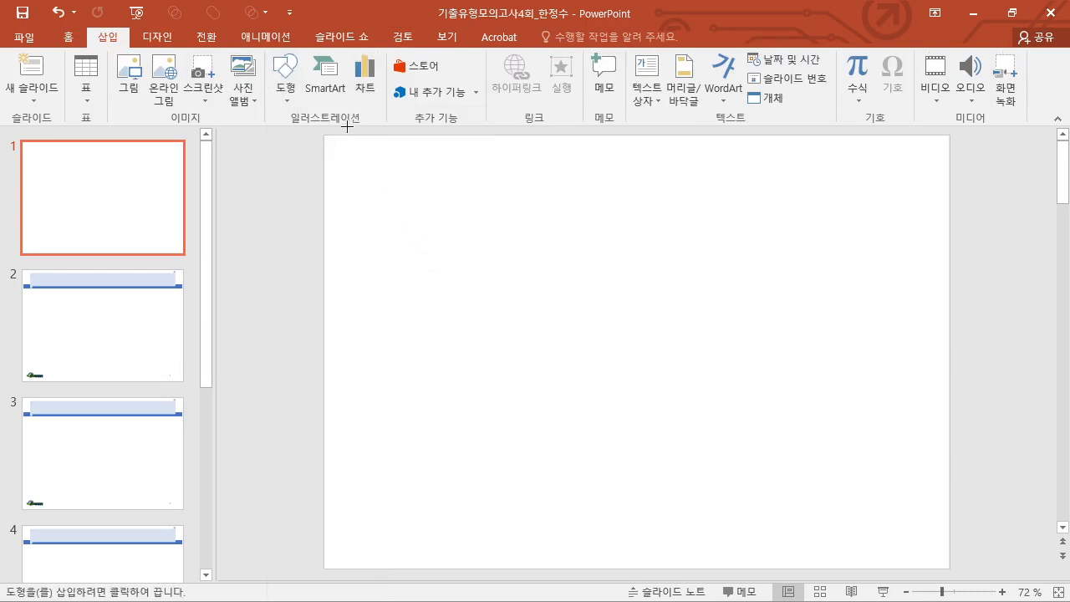
pyautogui.moveTo(324, 135)
pyautogui.mouseDown()
pyautogui.moveTo(609, 210)
pyautogui.moveTo(952, 325)
pyautogui.moveTo(941, 327)
pyautogui.moveTo(928, 388)
pyautogui.moveTo(947, 401)
pyautogui.moveTo(948, 382)
pyautogui.mouseUp()
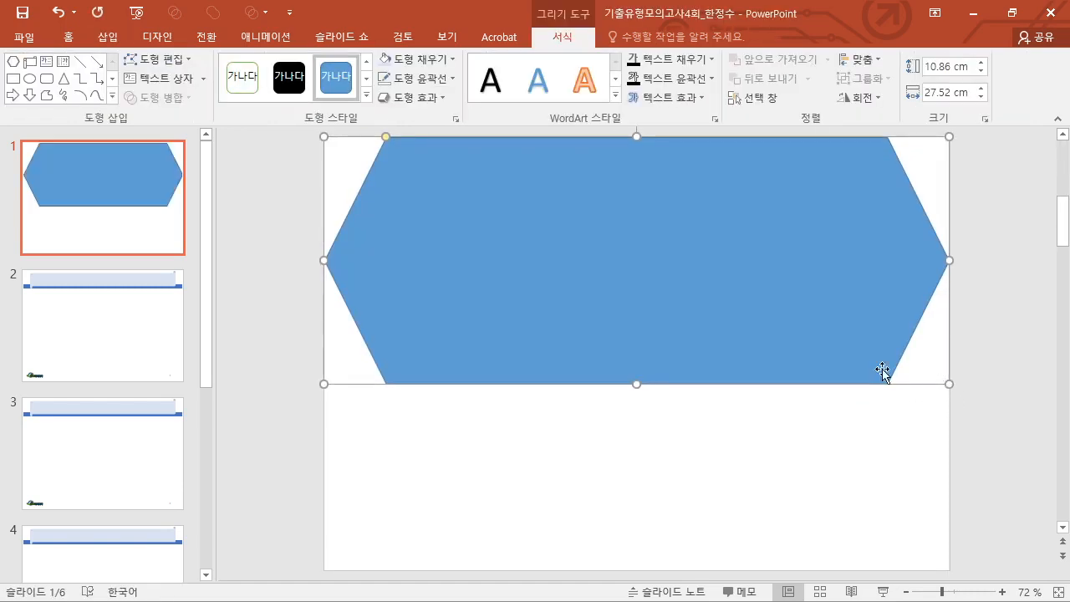
# - Fill the hexagon with the picture file 그림2 from the Picture folder
pyautogui.click(421, 61)
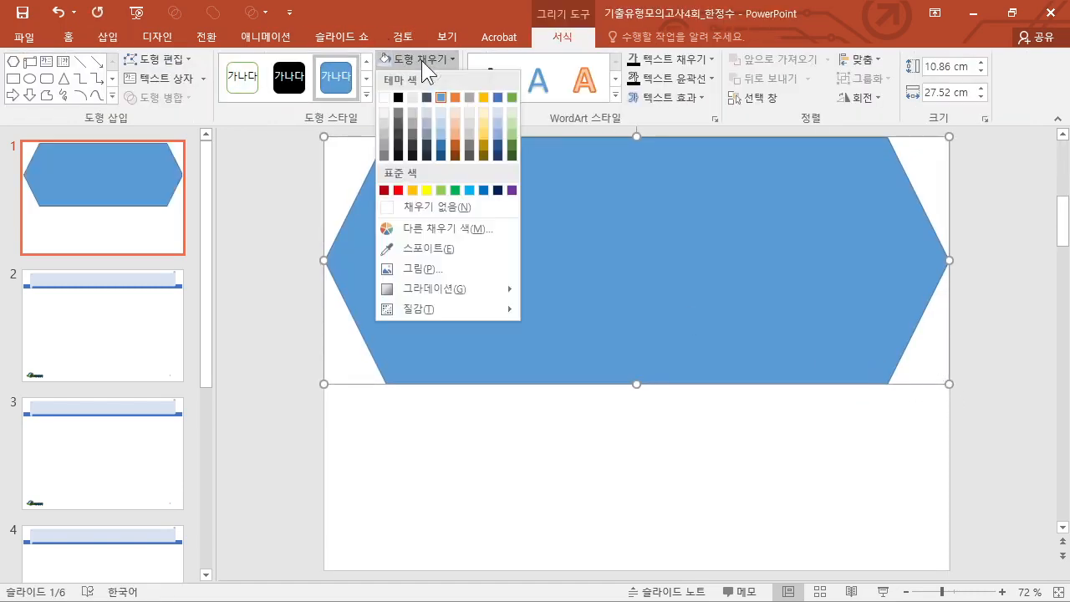
pyautogui.click(473, 270)
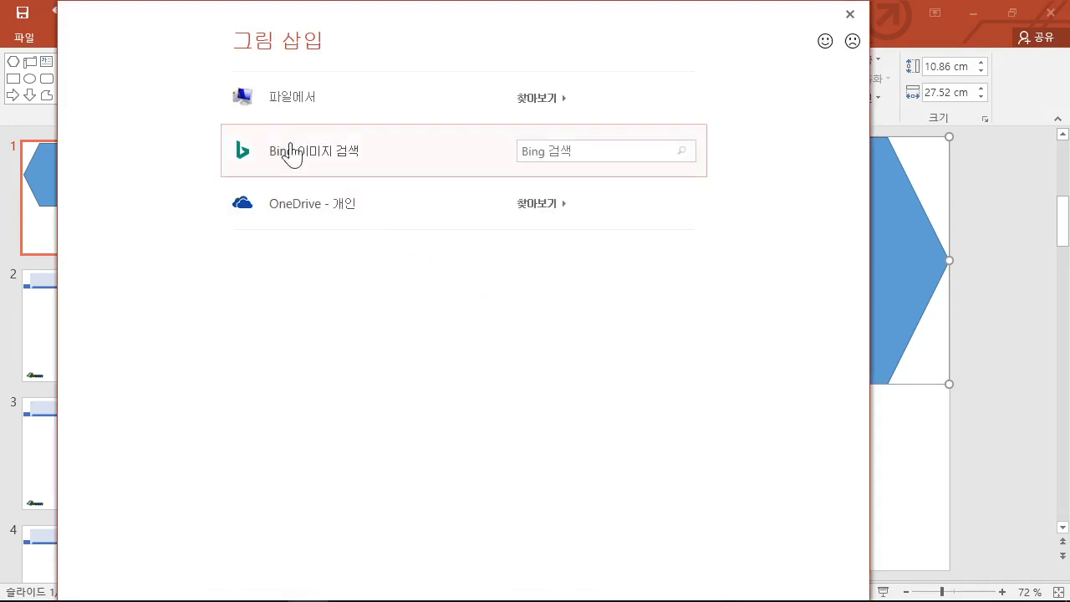
pyautogui.click(284, 117)
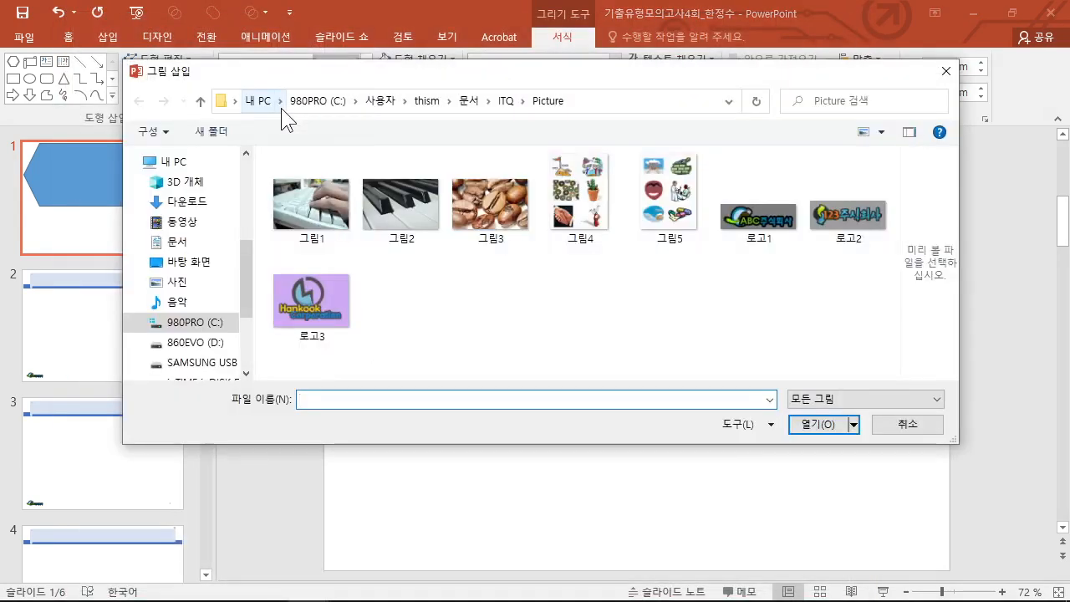
pyautogui.click(393, 202)
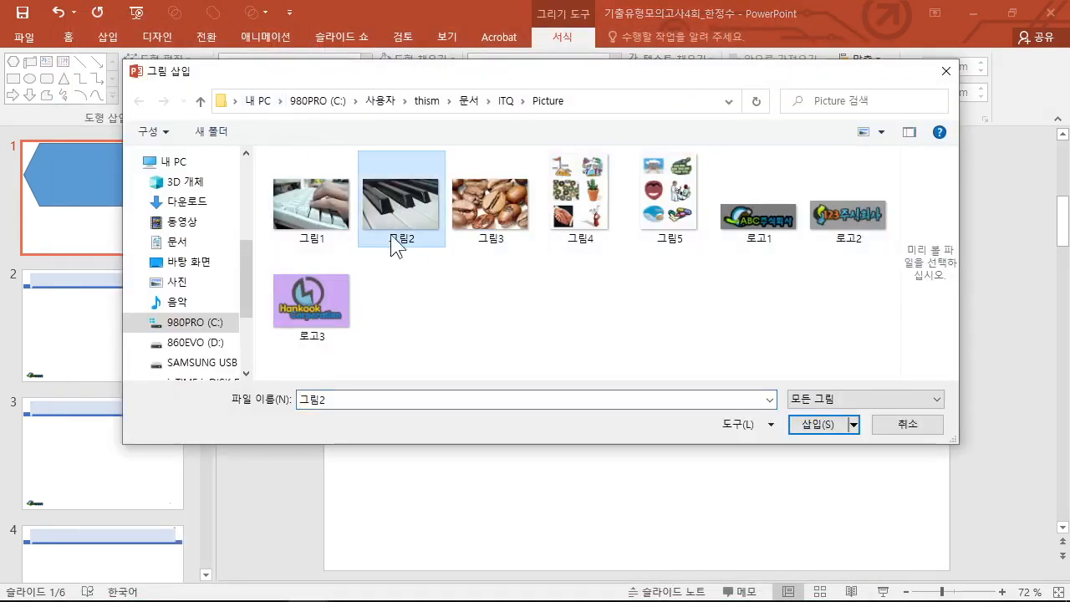
pyautogui.click(830, 428)
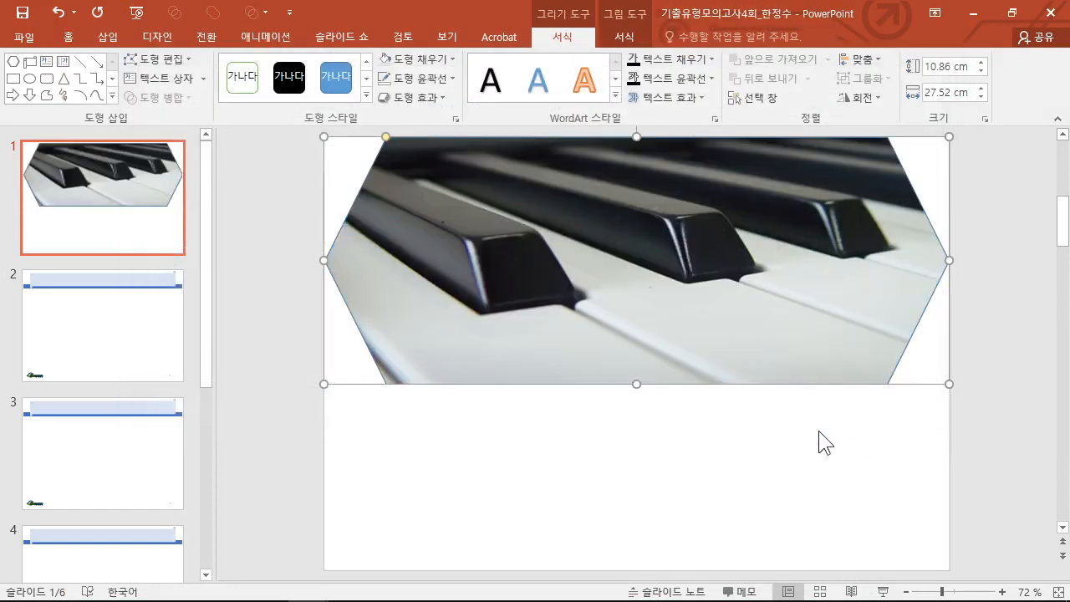
# - Set the transparency of the hexagon's picture fill to 50%
pyautogui.rightClick(517, 182)
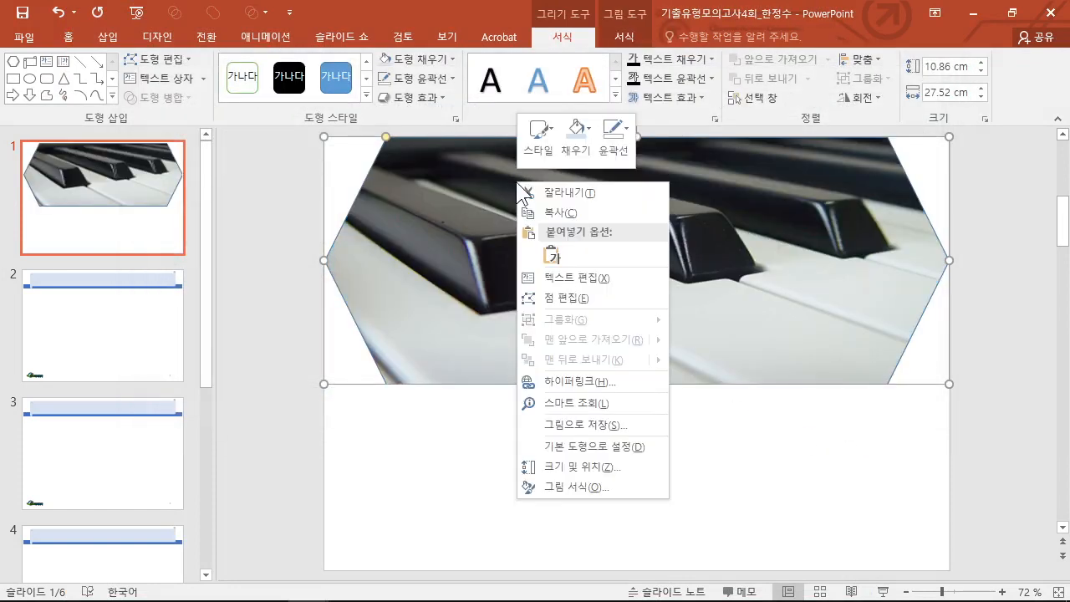
pyautogui.click(604, 485)
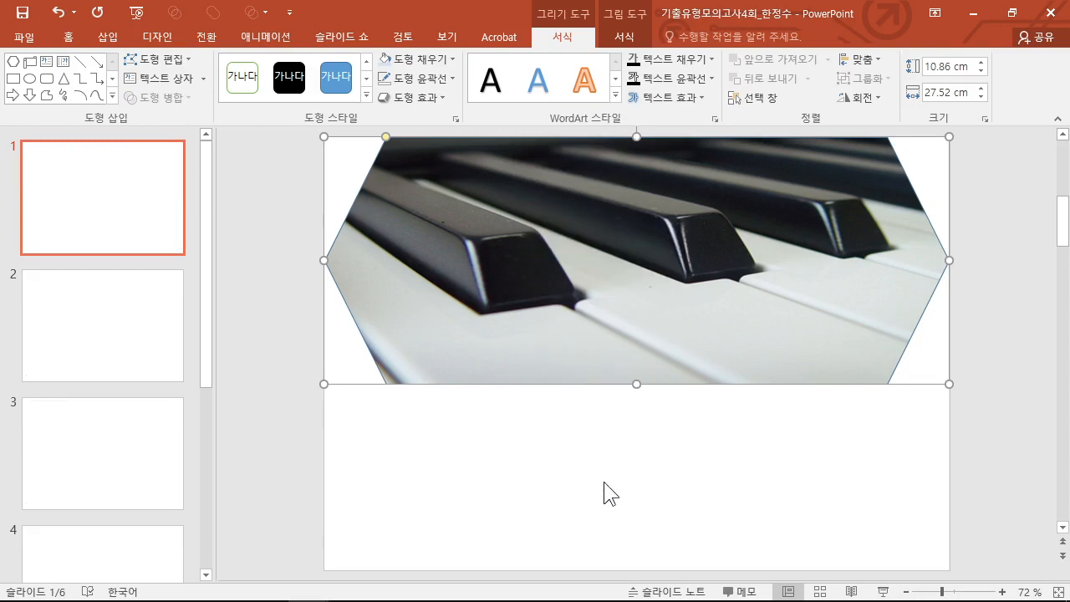
pyautogui.click(850, 201)
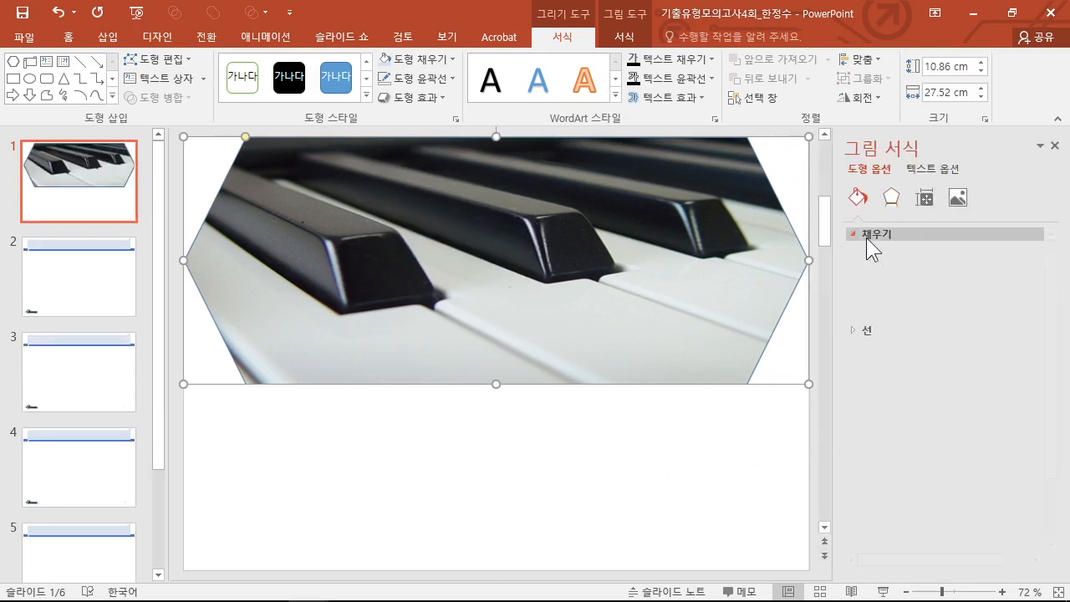
pyautogui.click(866, 238)
pyautogui.doubleClick(1019, 456)
pyautogui.write('50')
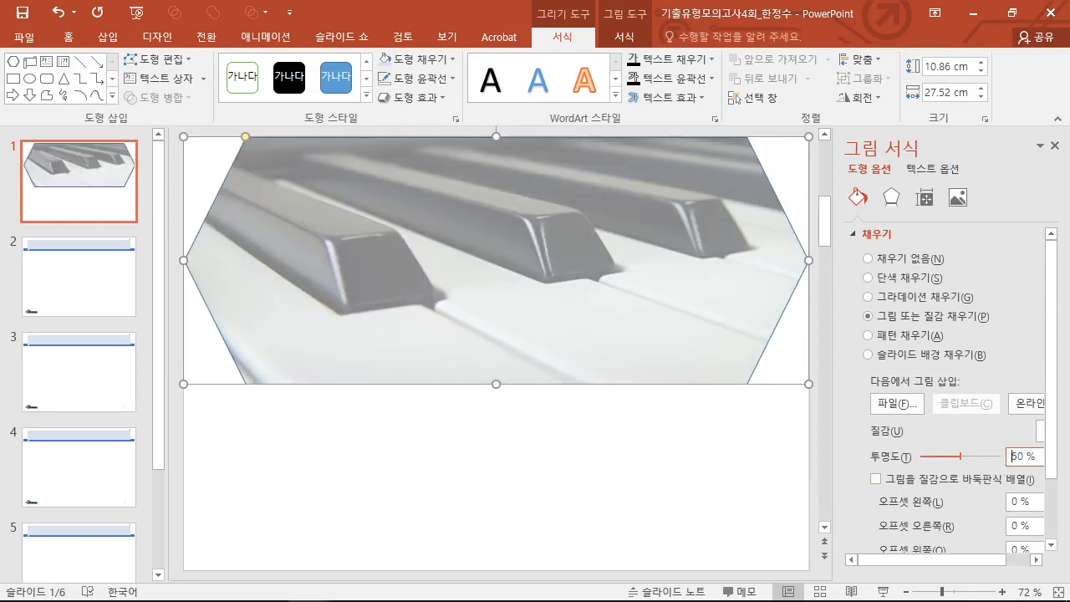
pyautogui.click(1054, 146)
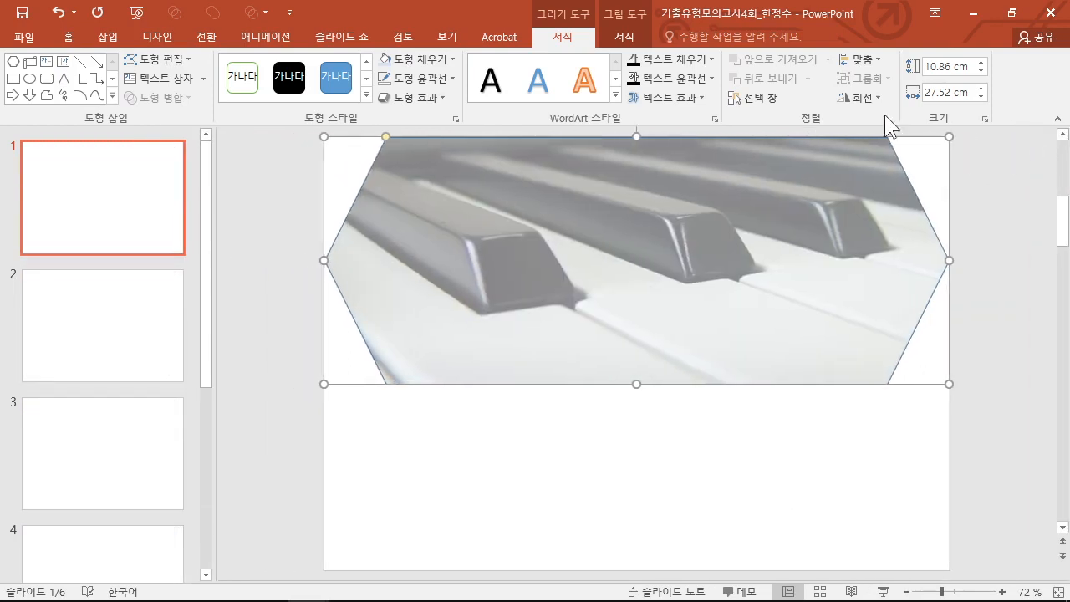
# - Apply a 5-point soft edge effect to the hexagon
pyautogui.click(406, 96)
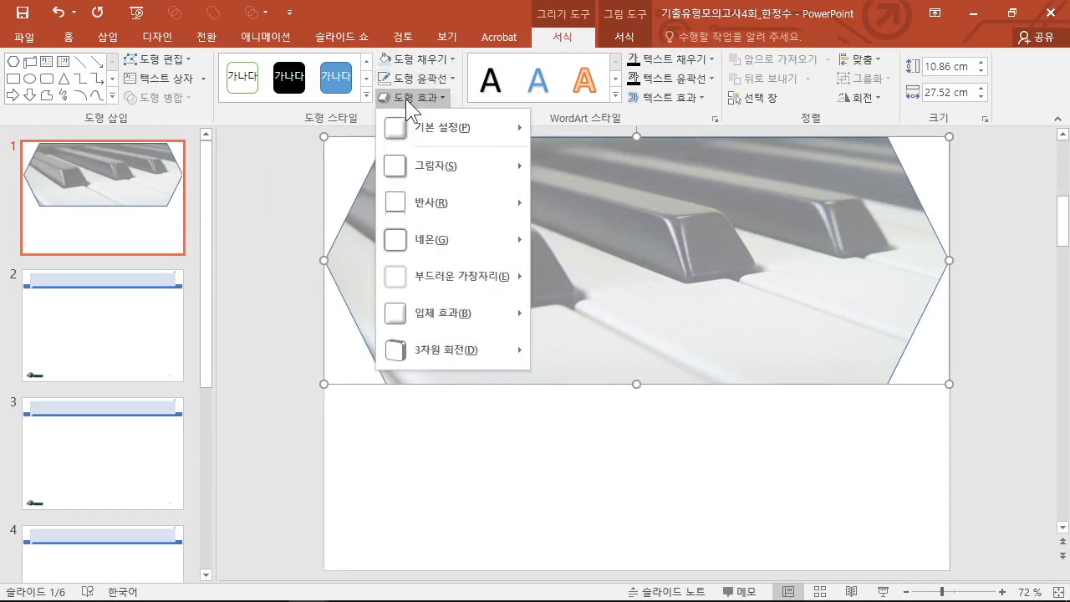
pyautogui.moveTo(414, 265)
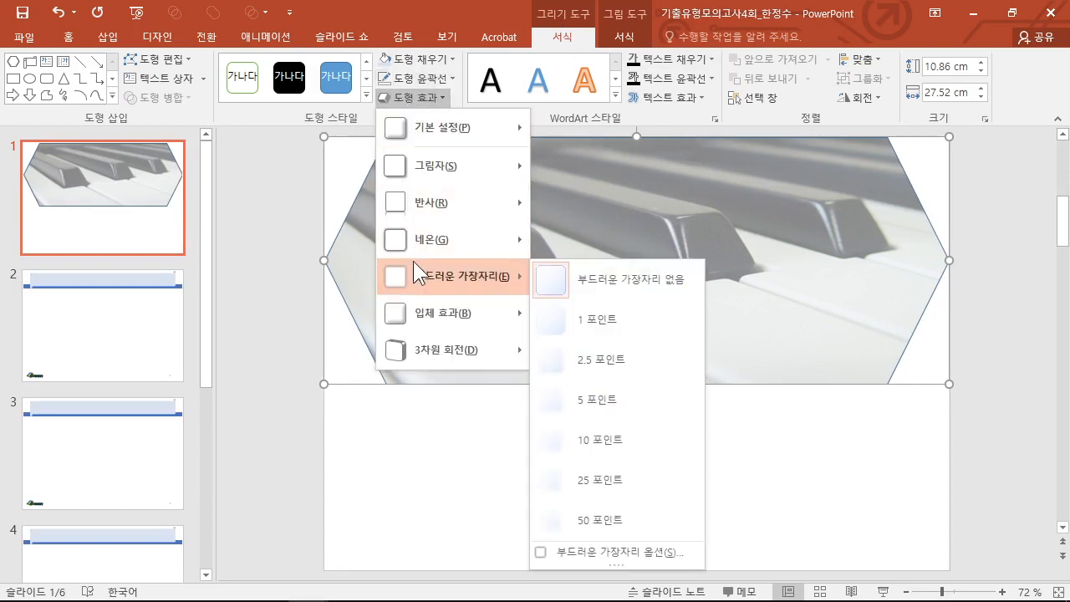
pyautogui.click(596, 402)
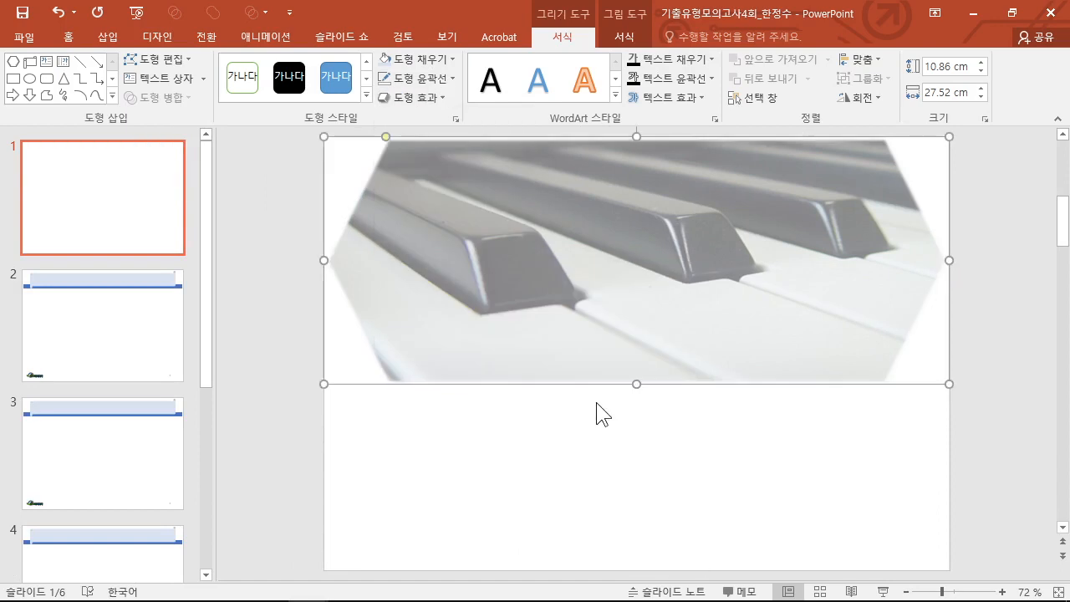
pyautogui.click(554, 440)
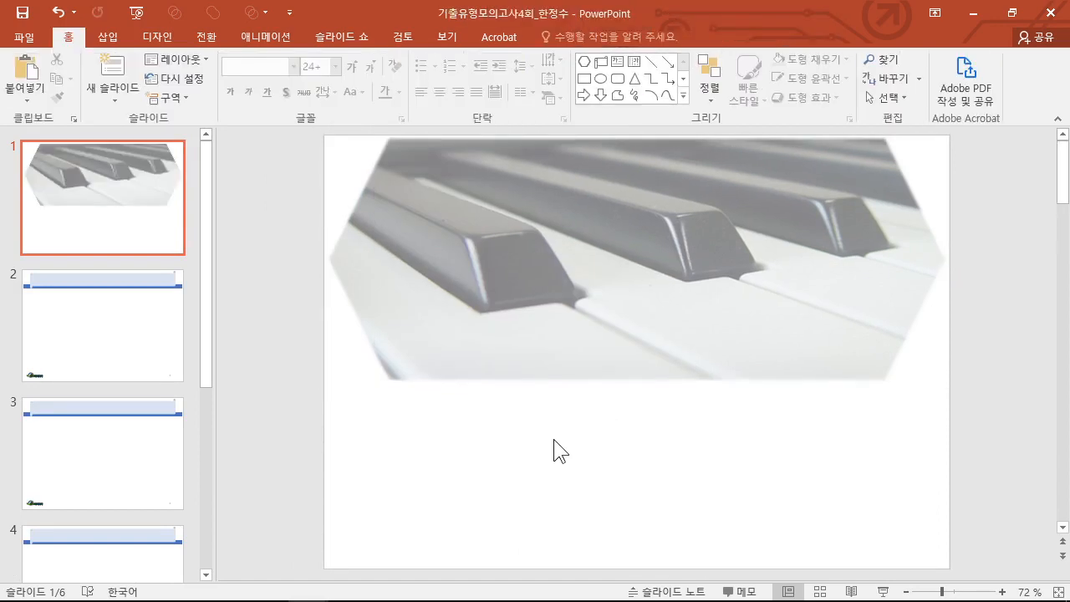
# - Insert WordArt in the plain black fill style on slide 1 and clear its sample text
pyautogui.click(108, 36)
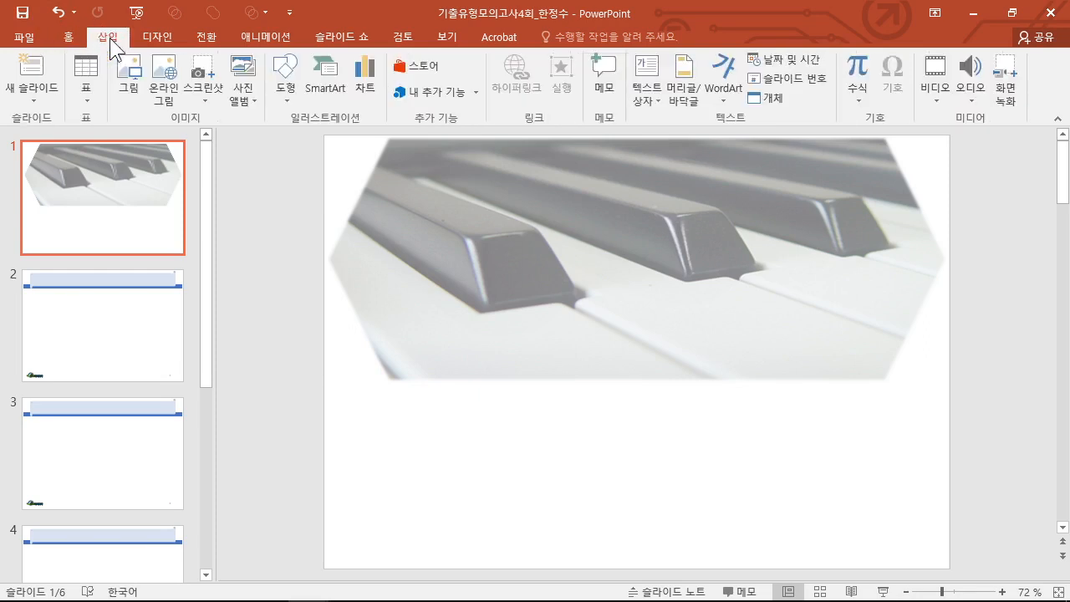
pyautogui.click(710, 92)
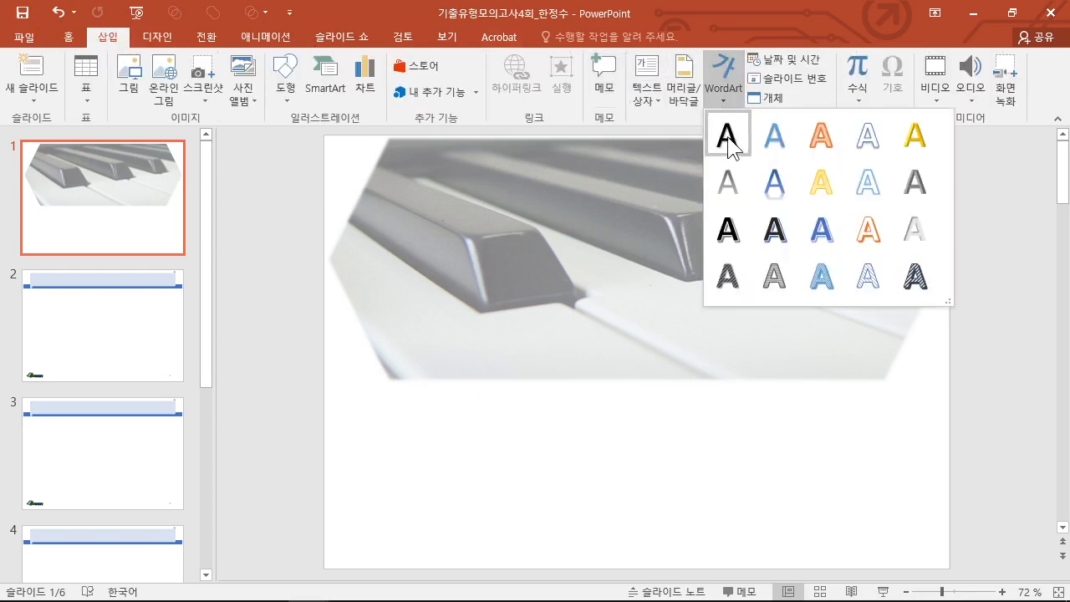
pyautogui.click(729, 141)
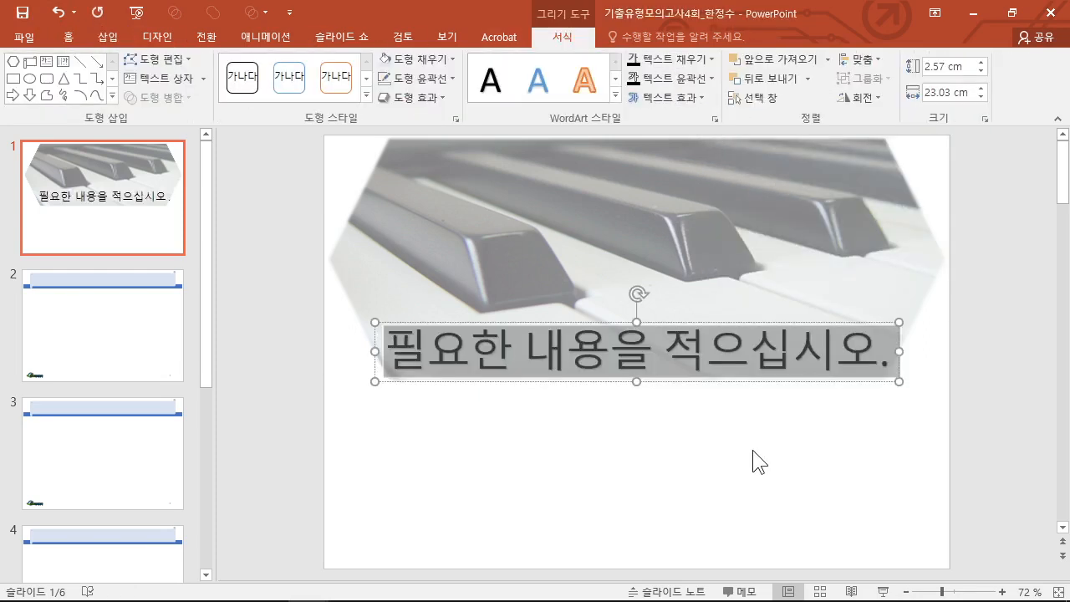
pyautogui.write('O')
pyautogui.press('BackSpace')
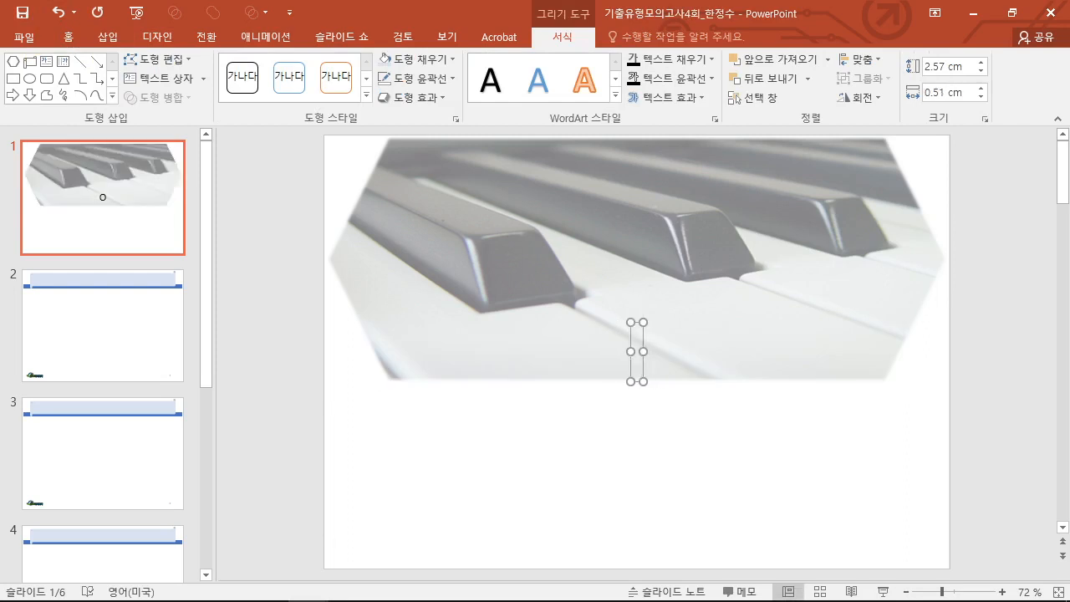